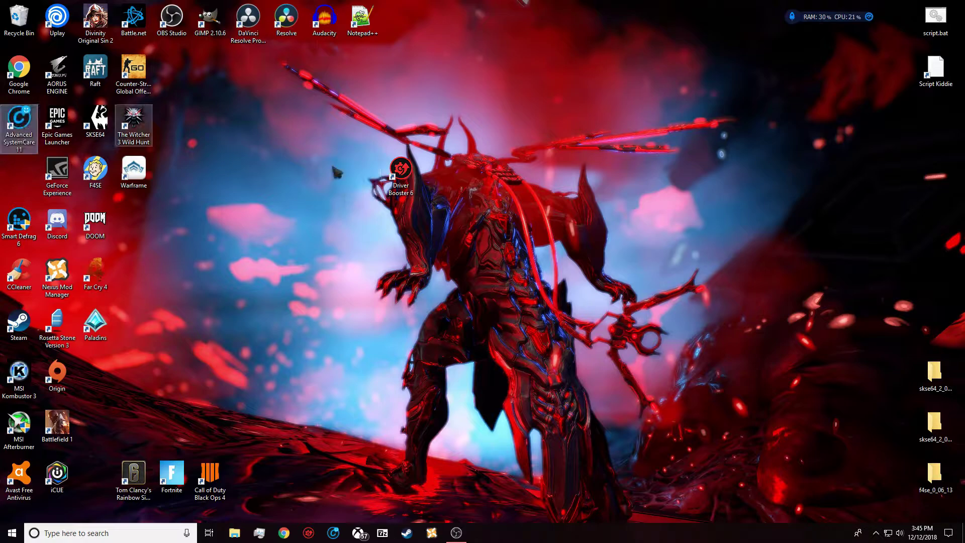
Line up the Advanced SystemCare 11, Driver Booster 6, Smart Defrag 6 and CCleaner shortcuts in one row on the empty part of the desktop
drag(400, 171, 18, 175)
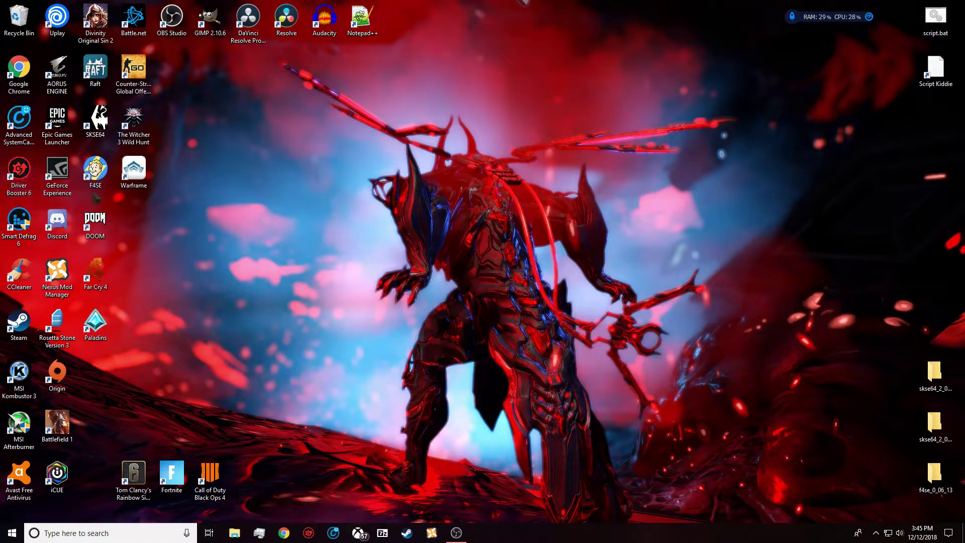
drag(19, 120, 325, 121)
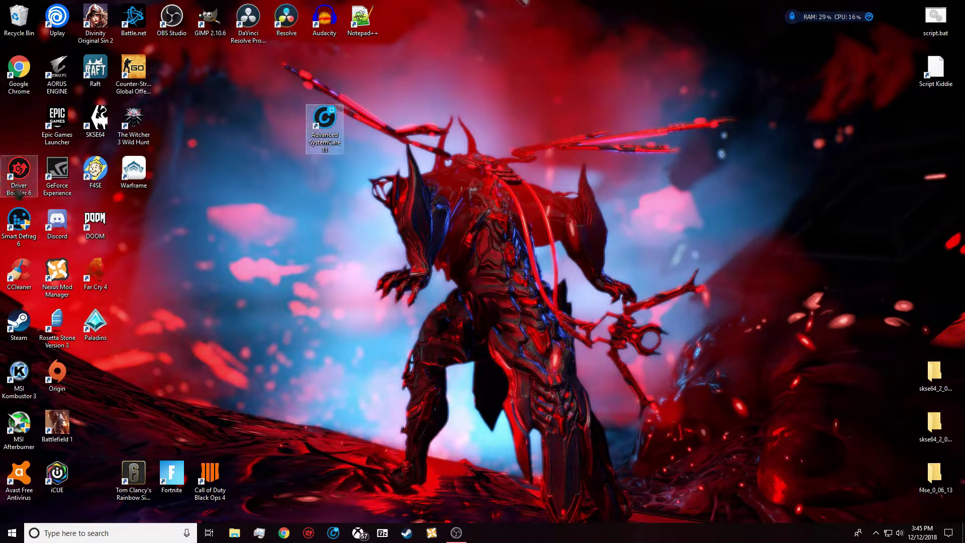
click(17, 174)
drag(18, 176, 361, 125)
drag(19, 223, 409, 125)
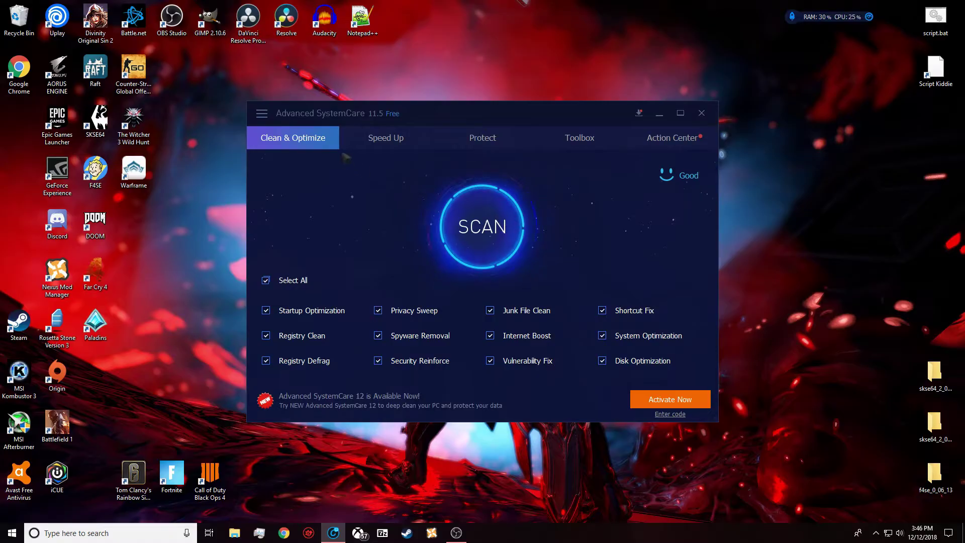
click(703, 114)
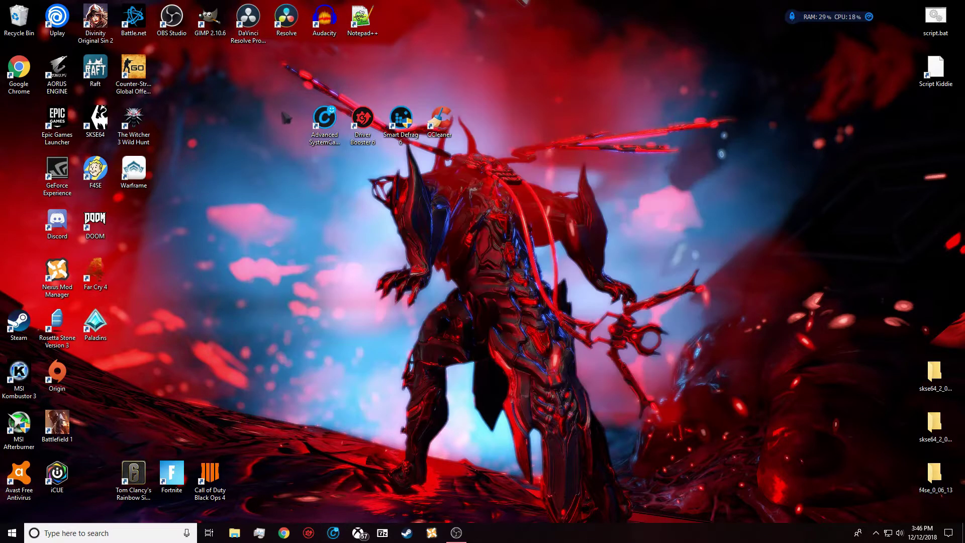
drag(266, 96, 558, 153)
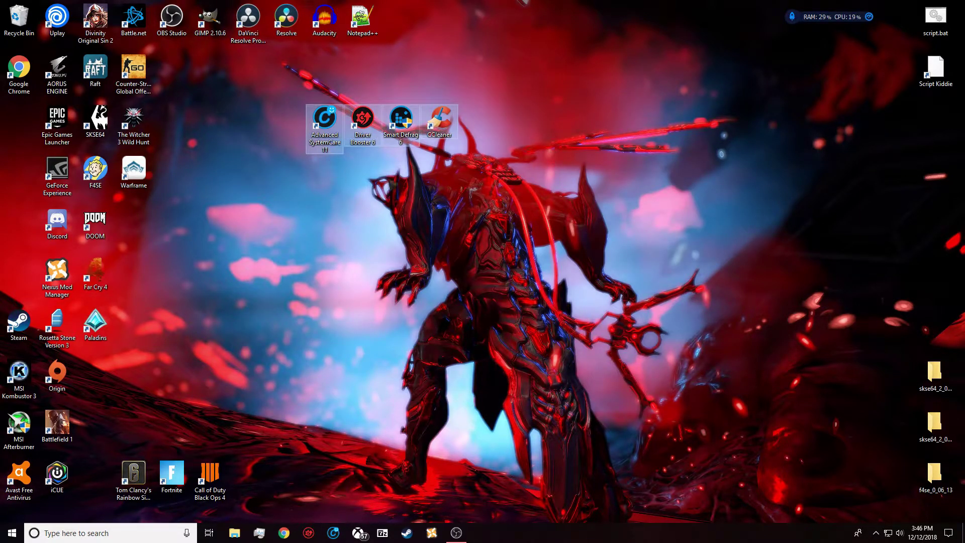
click(390, 180)
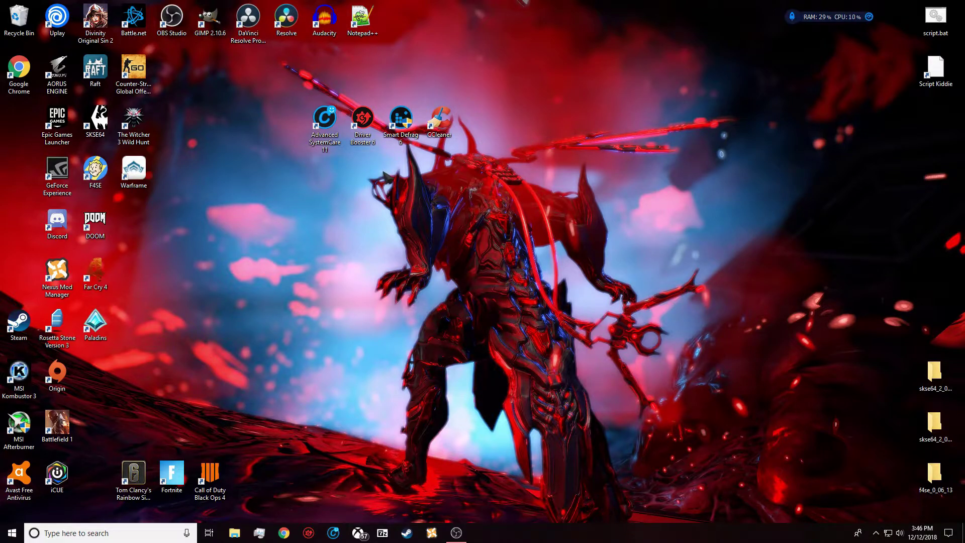
drag(262, 83, 519, 174)
click(355, 160)
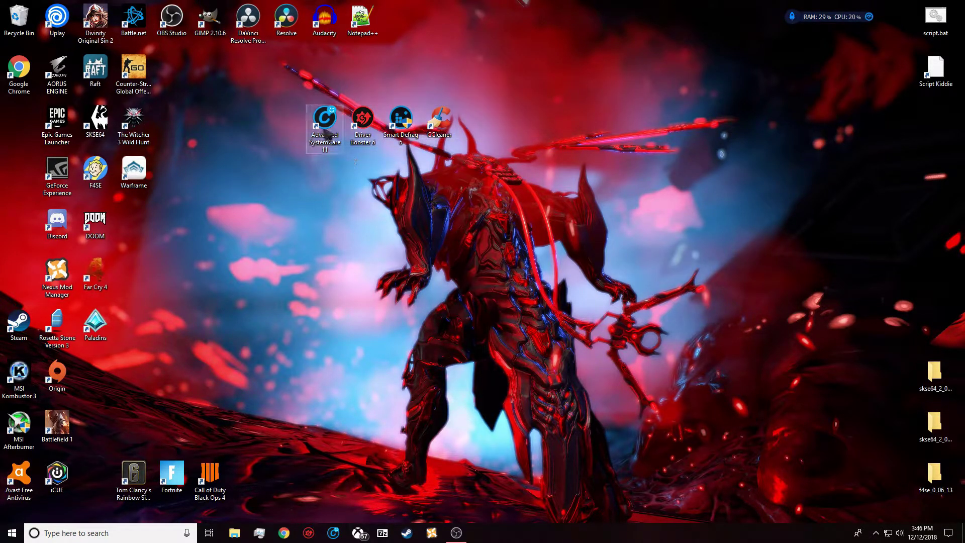
Open Advanced SystemCare 11 from its desktop shortcut and move its window away from the shortcut row
click(326, 131)
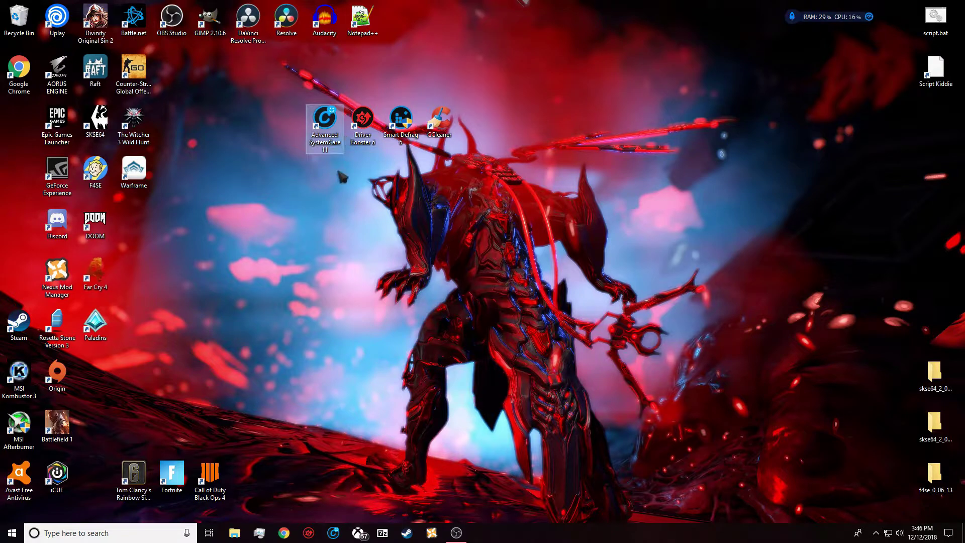
double_click(325, 121)
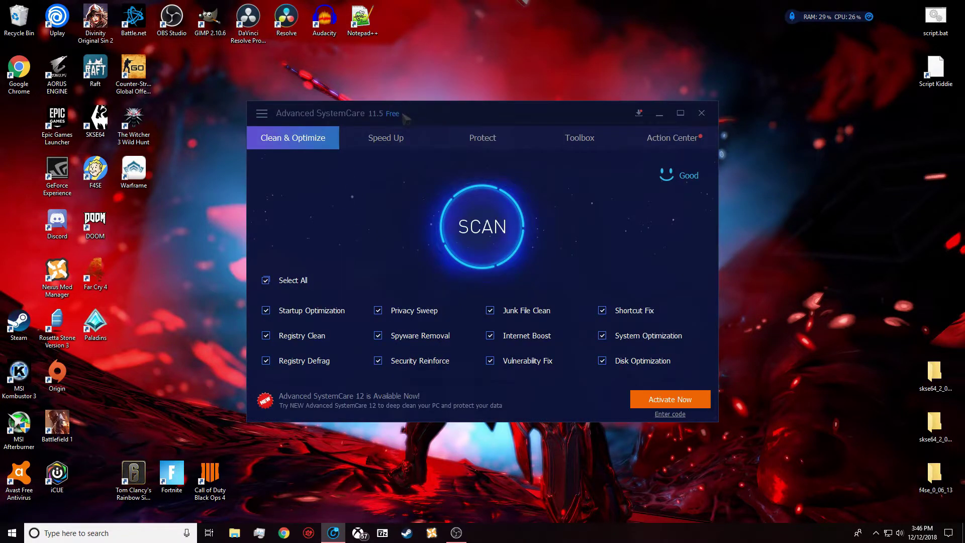
drag(315, 126, 401, 141)
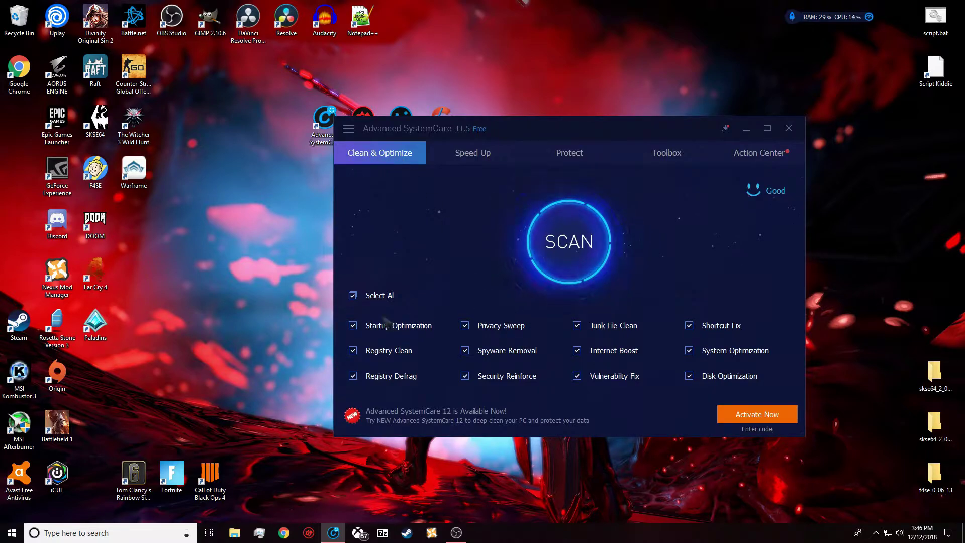
Start a Clean & Optimize scan with all care items selected and stop it
click(528, 256)
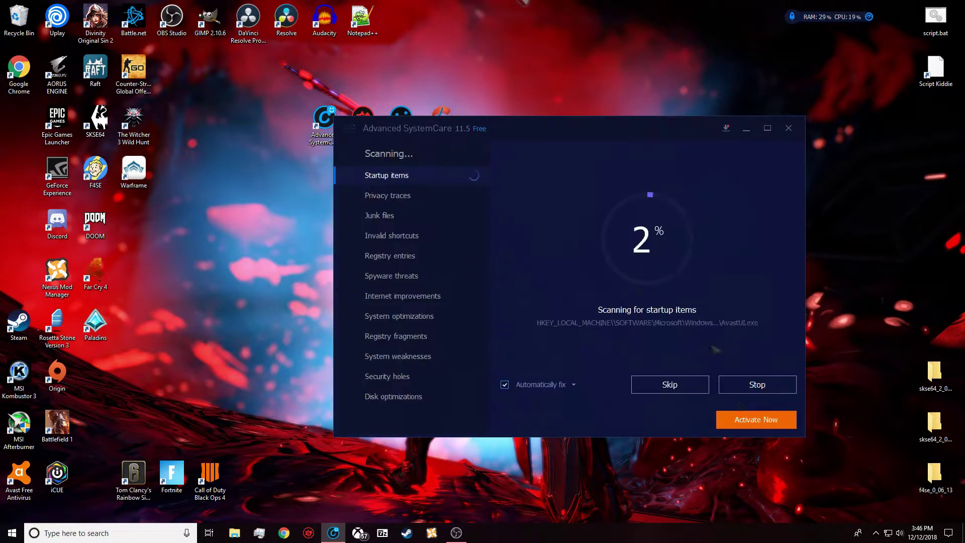
click(757, 384)
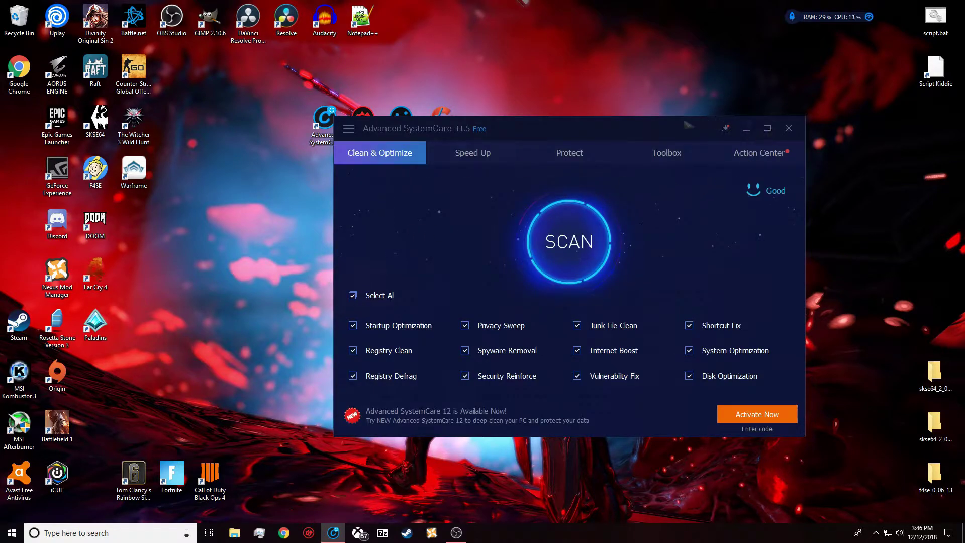
Look through the Speed Up, Protect, Toolbox and Action Center sections of Advanced SystemCare and close the program
drag(623, 129, 583, 143)
click(442, 172)
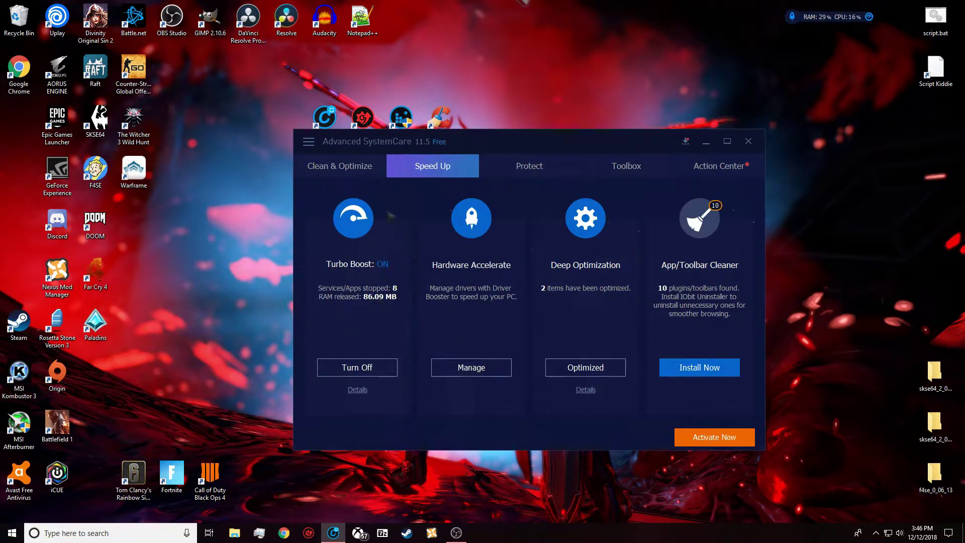
drag(478, 147, 495, 162)
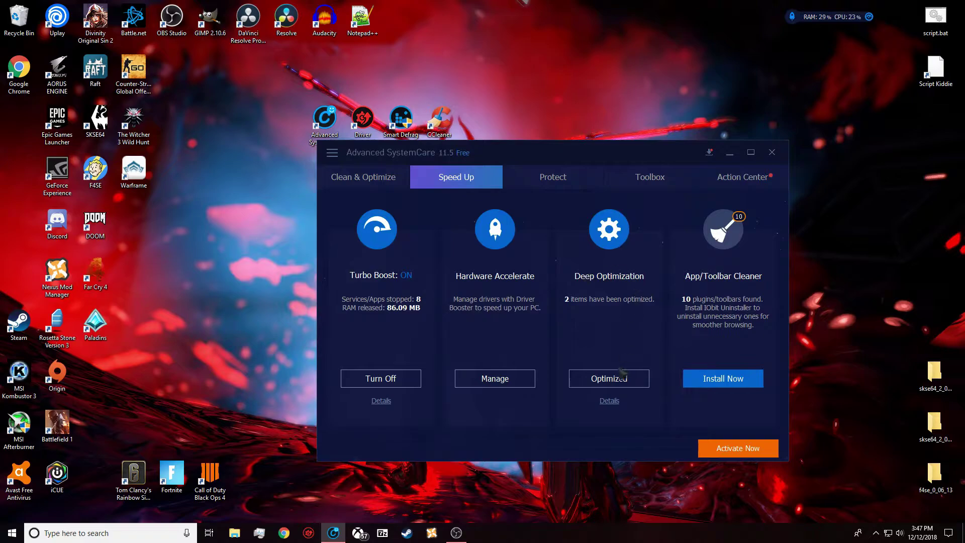
click(533, 182)
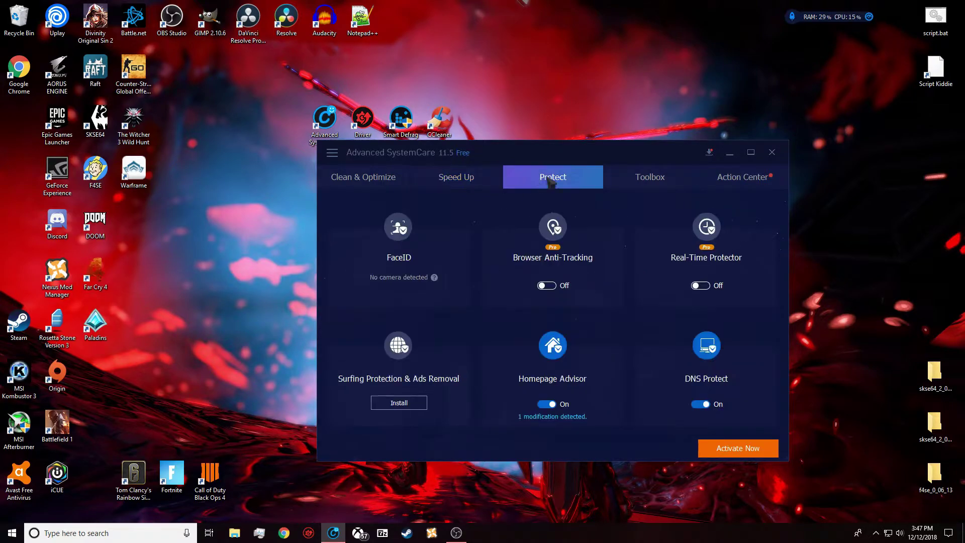
click(646, 181)
click(709, 181)
click(386, 185)
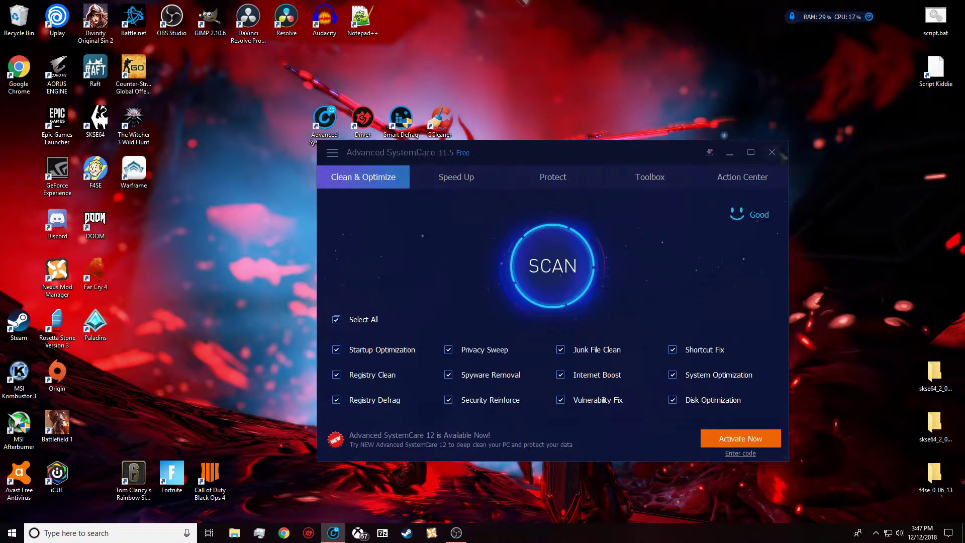
click(773, 153)
Switch to Driver Booster 6, run a driver scan and look through the list of scanned drivers
double_click(368, 120)
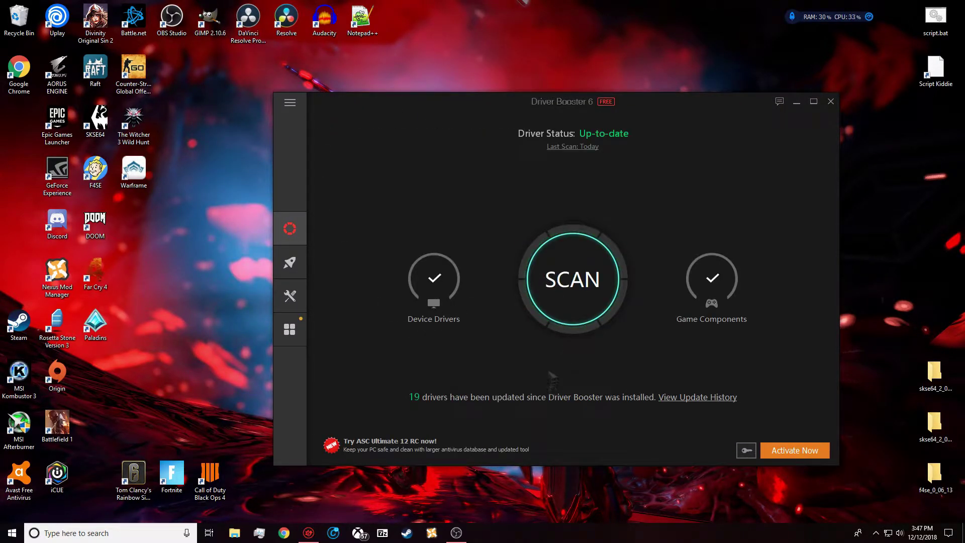
click(560, 301)
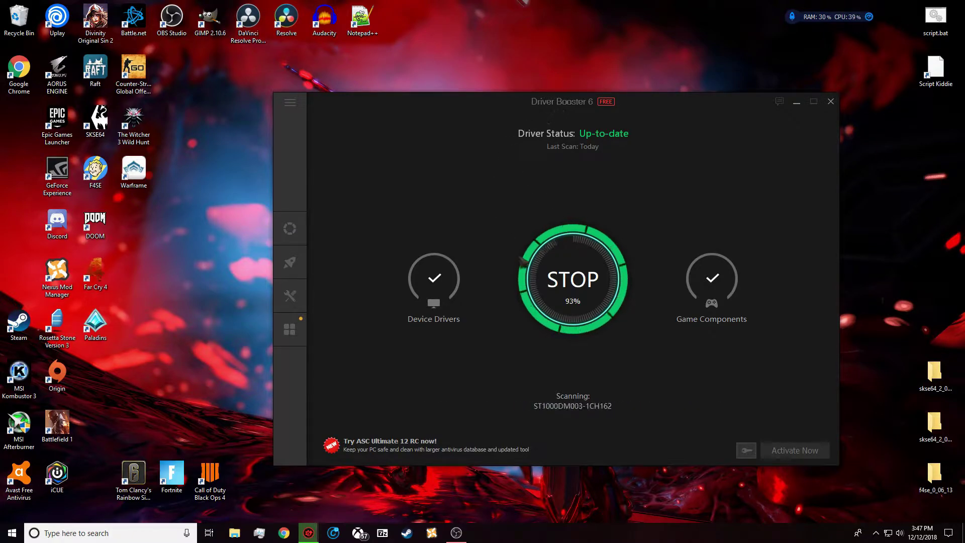
scroll(583, 311, down, 5)
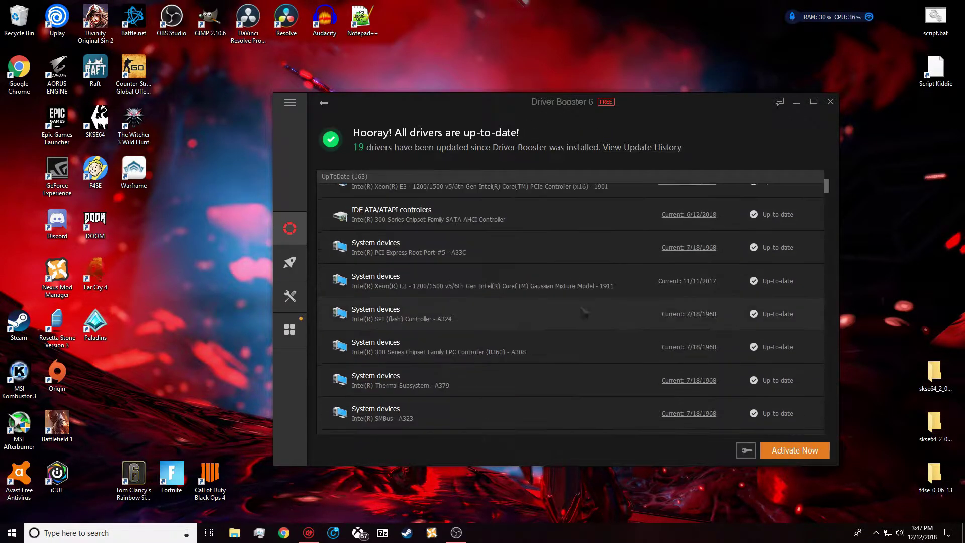
scroll(583, 312, down, 5)
scroll(579, 302, up, 2)
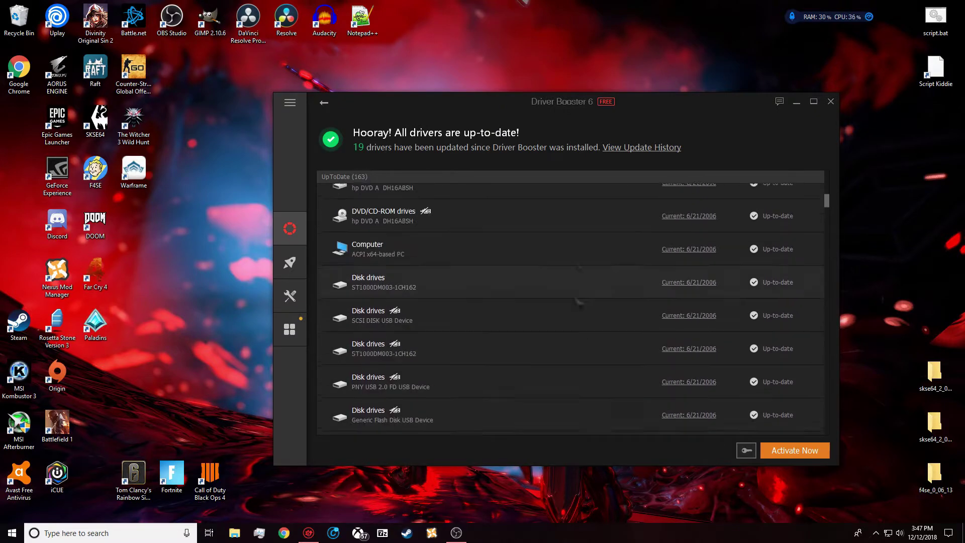
scroll(579, 302, up, 6)
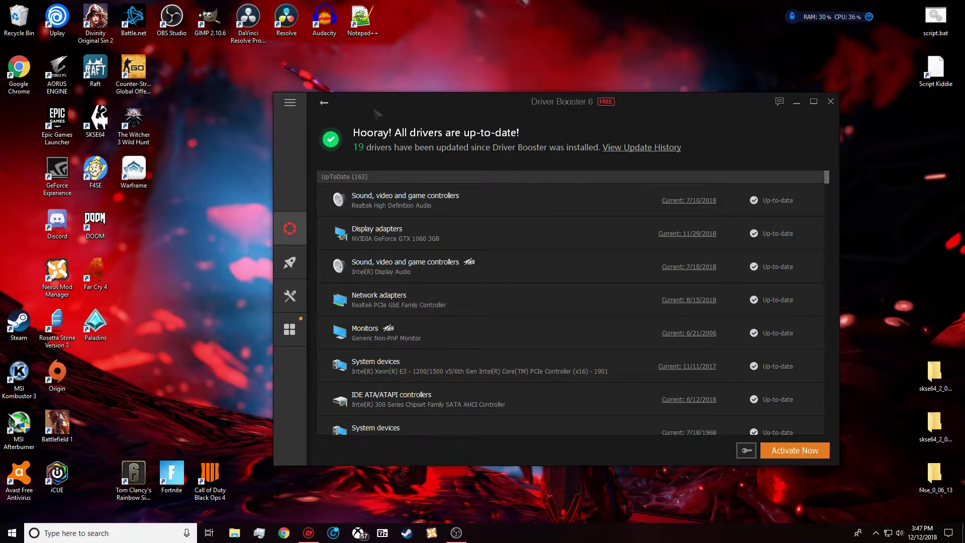
Reposition the Driver Booster window on the desktop and close the program
drag(377, 115, 373, 144)
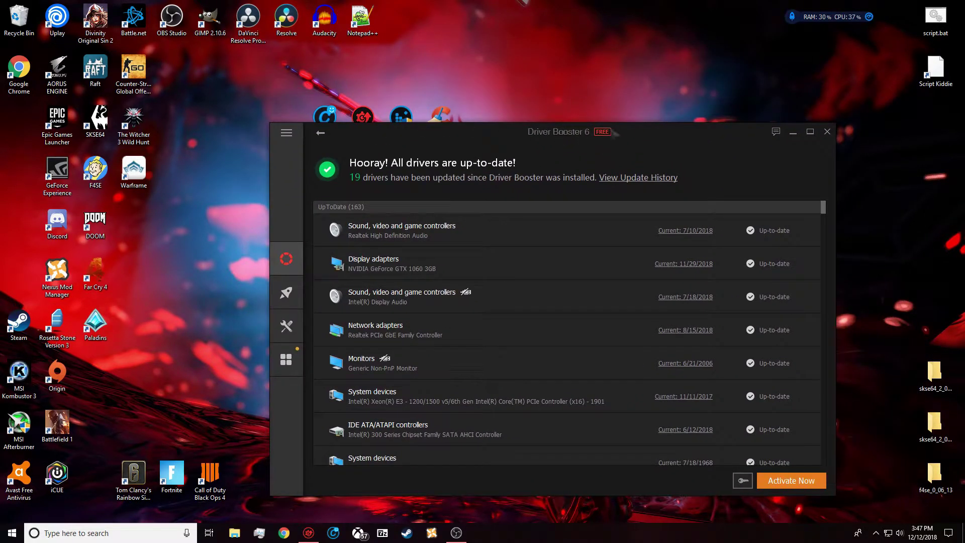
drag(495, 137, 516, 113)
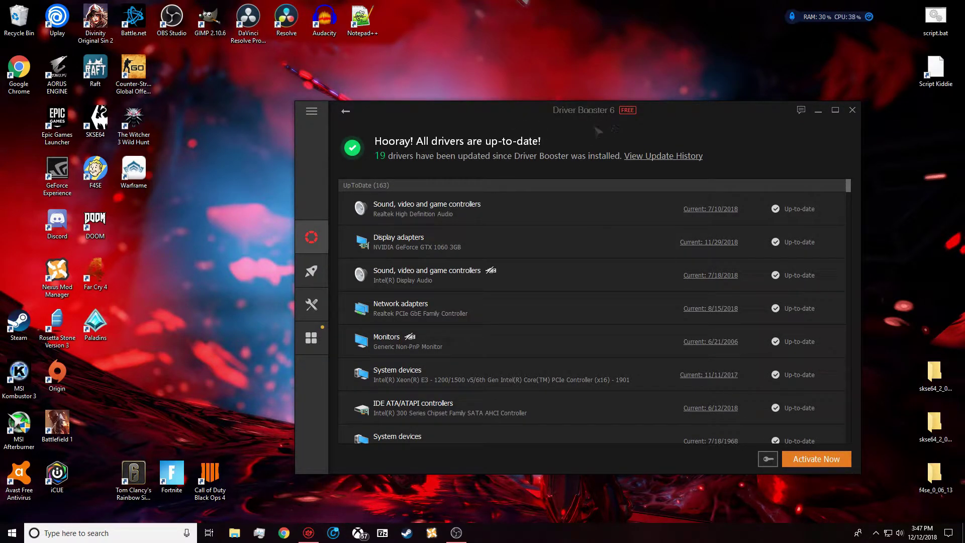
drag(518, 127, 572, 122)
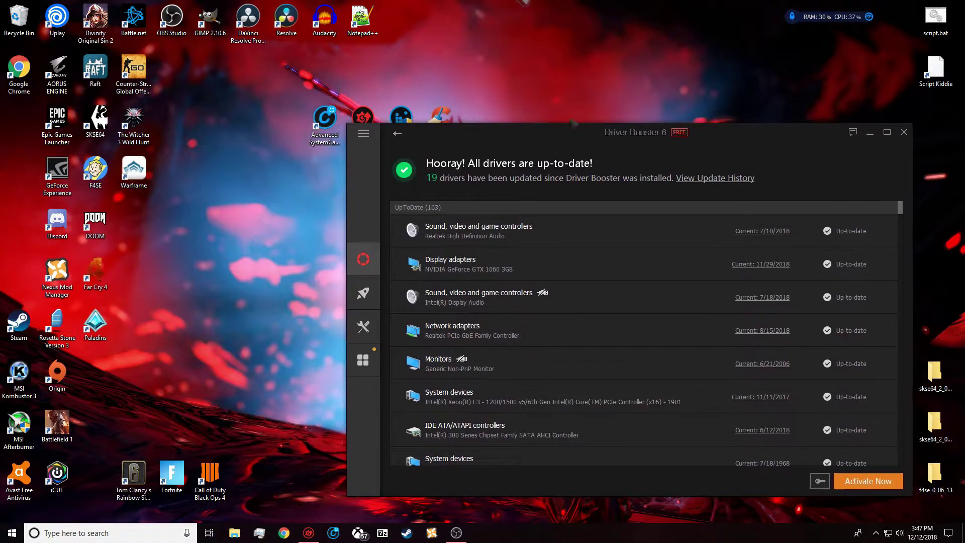
drag(560, 164, 513, 141)
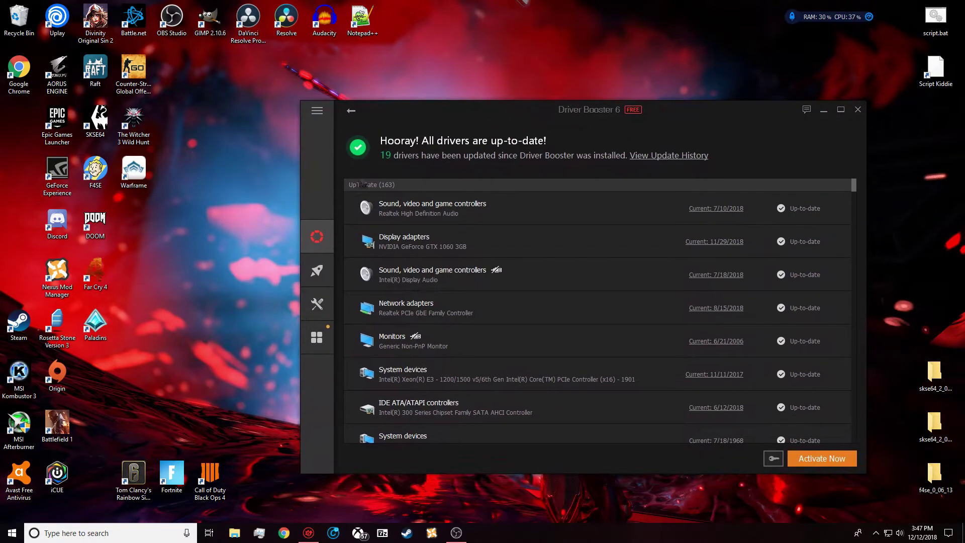
click(858, 109)
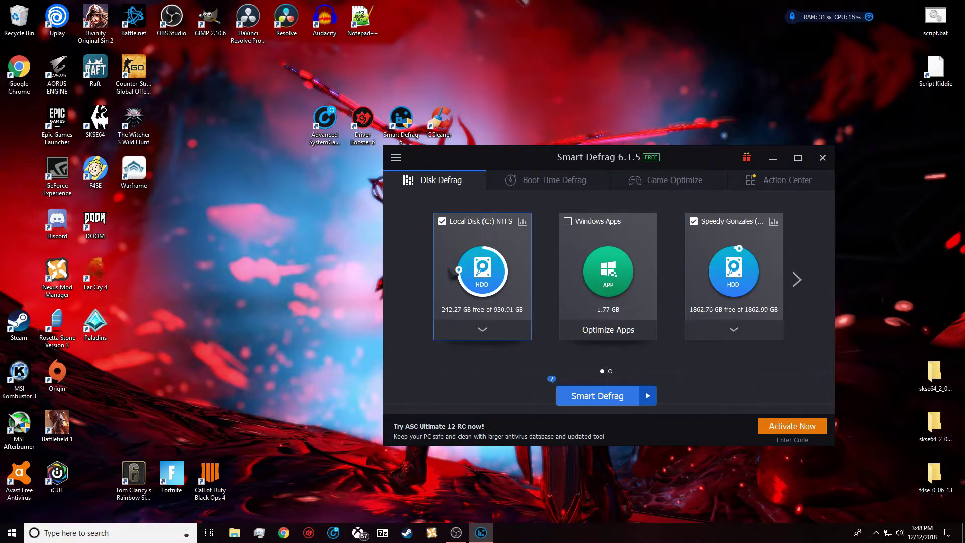
Look at the Disk Defrag and Game Optimize sections of Smart Defrag and close the program
mouse_move(478, 164)
mouse_down()
mouse_move(505, 180)
mouse_move(474, 167)
mouse_up()
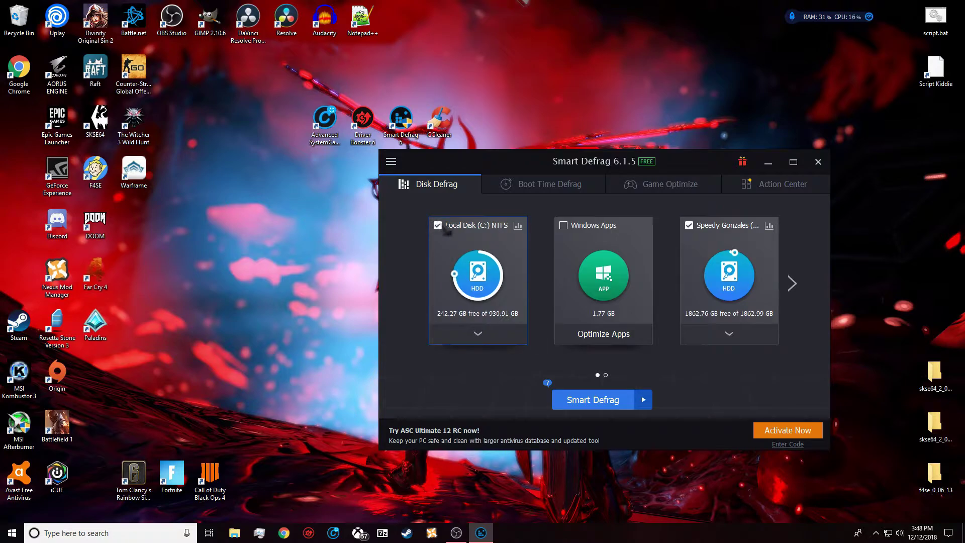
drag(522, 162, 559, 162)
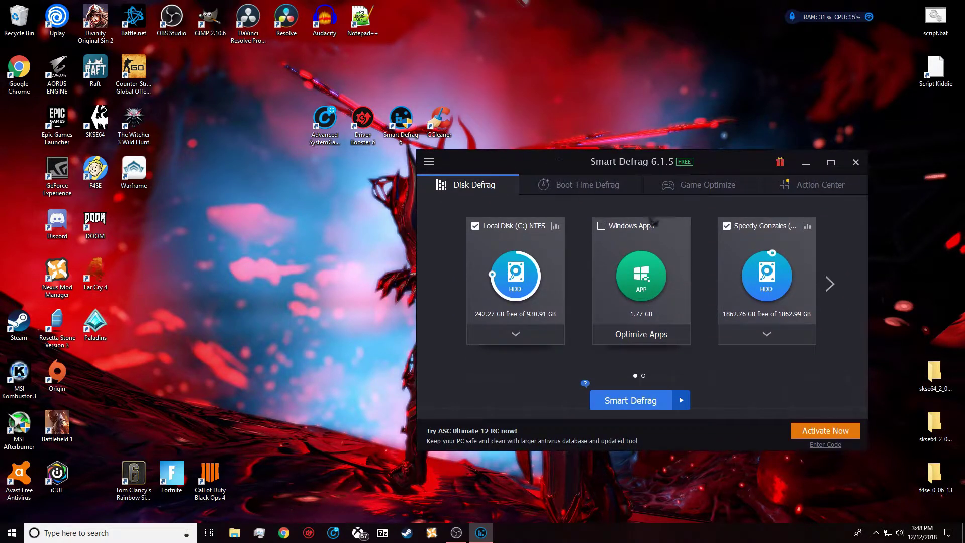
drag(726, 165, 716, 131)
click(696, 149)
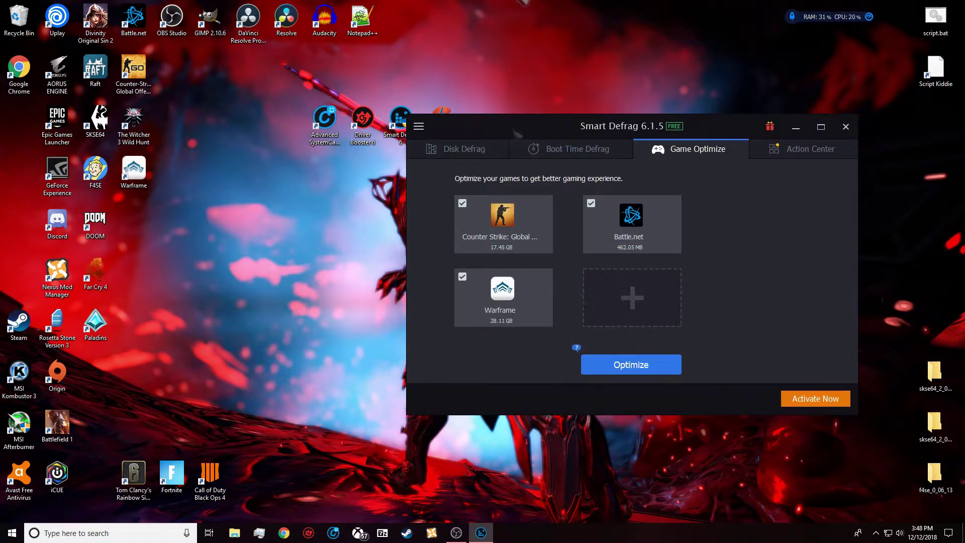
click(457, 149)
drag(596, 130, 623, 144)
click(909, 137)
Open CCleaner, move its window clear of the shortcut row to view the Cleaner options, and close it
double_click(439, 120)
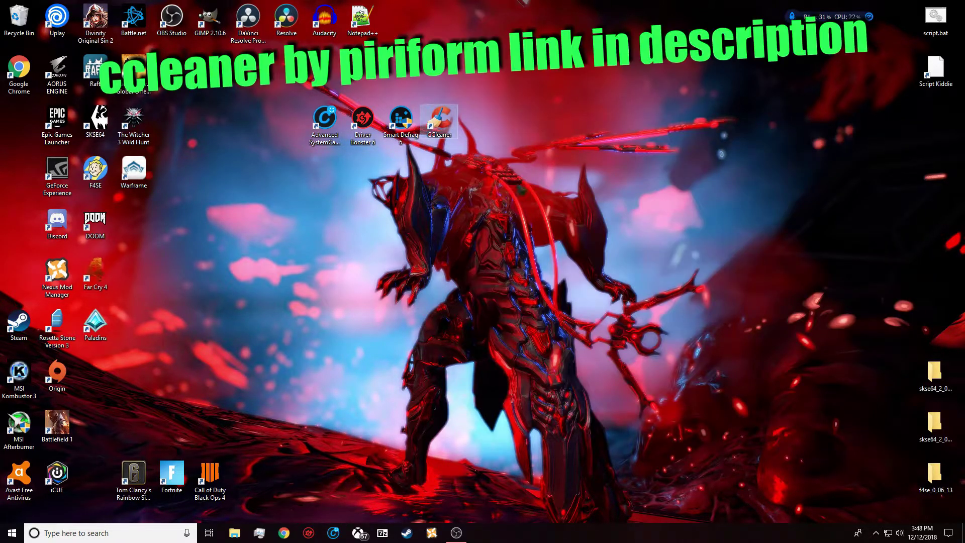
click(561, 295)
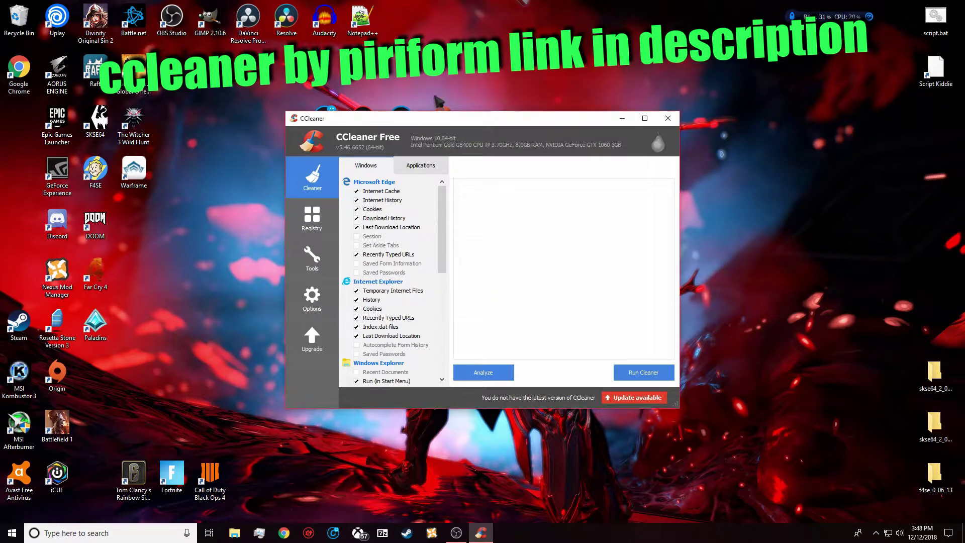
drag(452, 118, 600, 95)
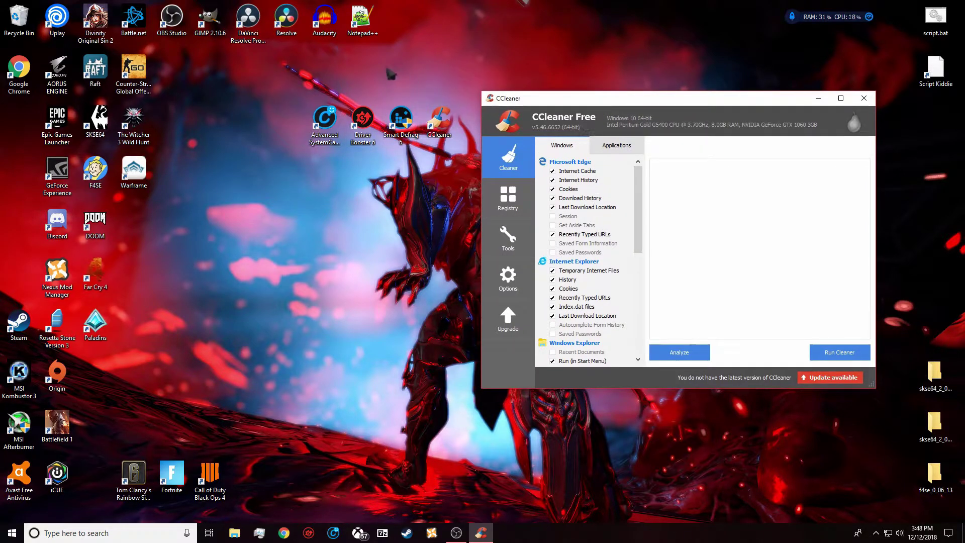
mouse_move(694, 120)
mouse_down()
mouse_move(673, 107)
mouse_move(689, 109)
mouse_up()
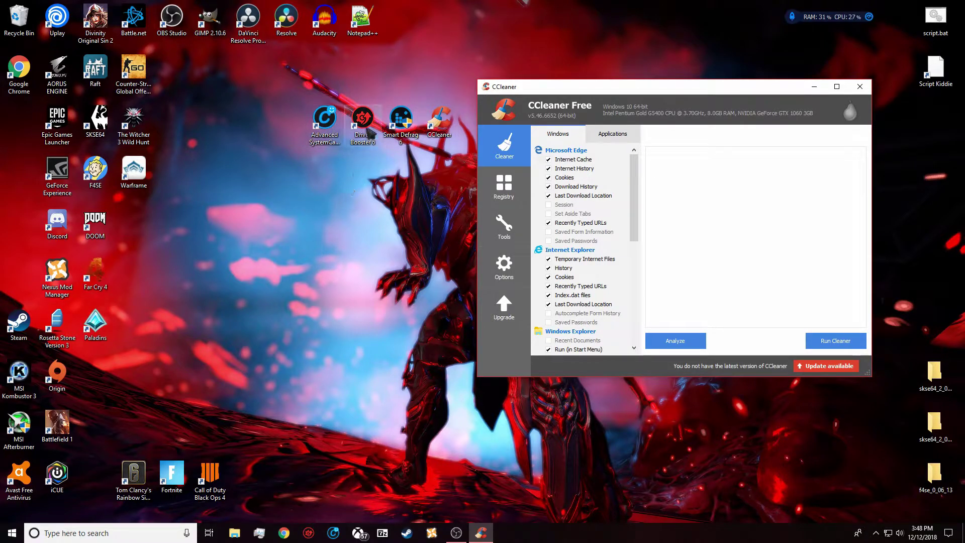
drag(580, 91, 569, 159)
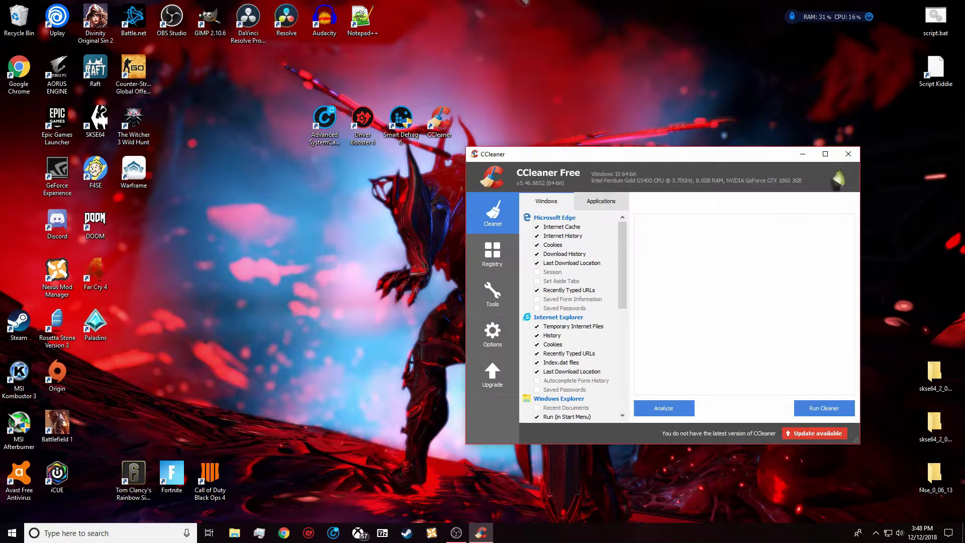
click(848, 153)
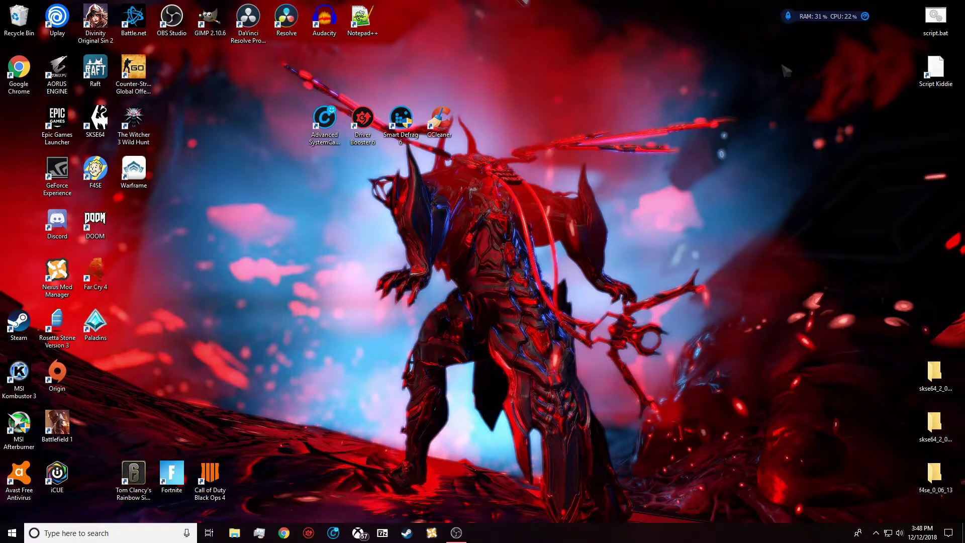
Release memory with the RAM/CPU monitor widget and line up the Advanced SystemCare, Driver Booster, Smart Defrag and CCleaner shortcuts beneath Google Chrome
click(788, 21)
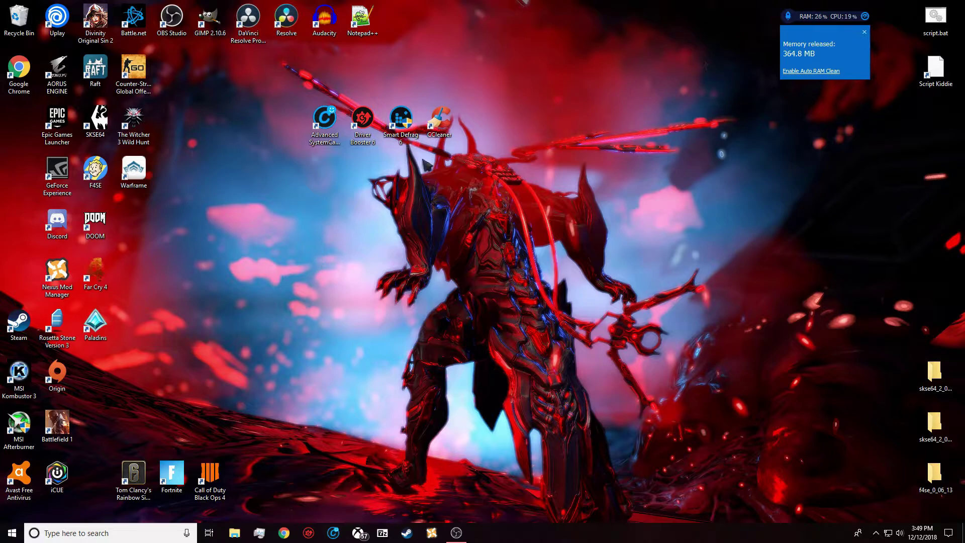
drag(324, 121, 19, 123)
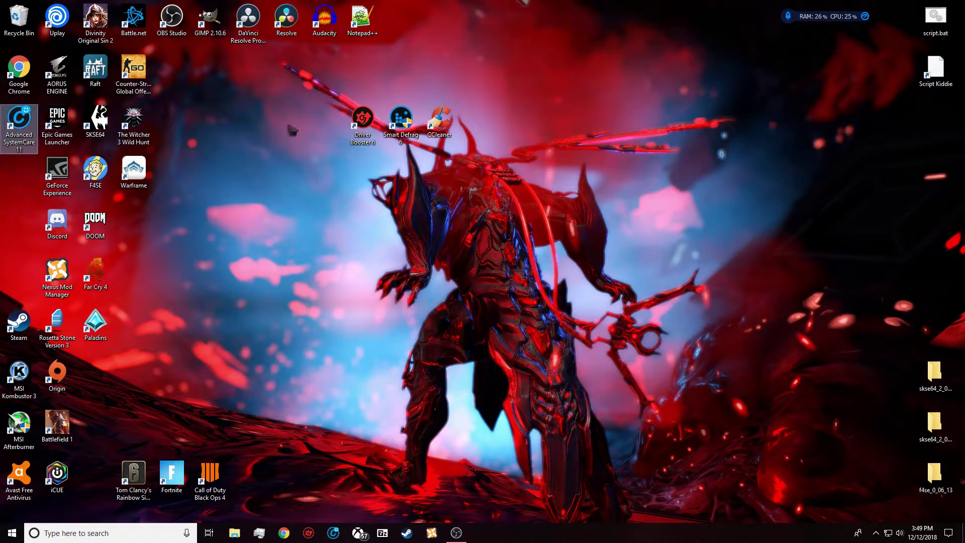
drag(363, 120, 19, 173)
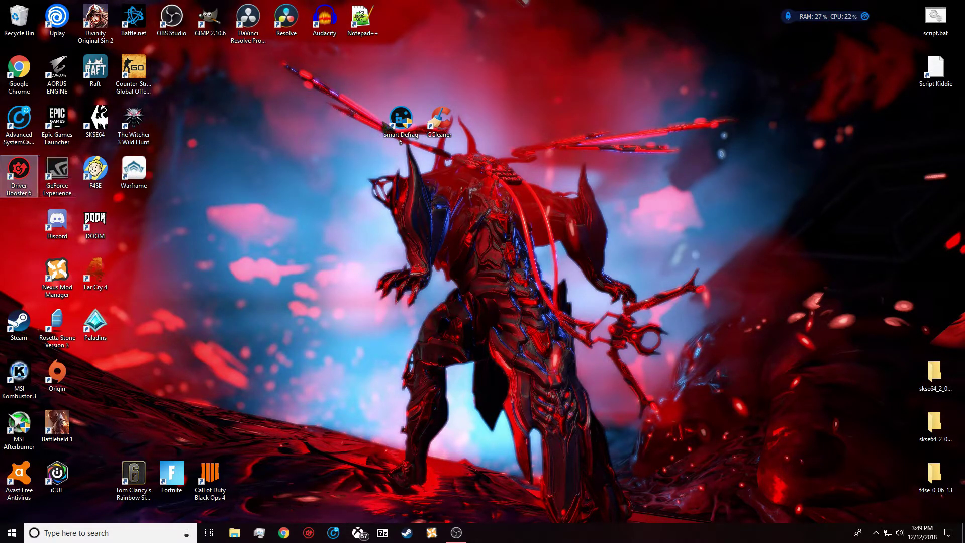
drag(397, 124, 18, 227)
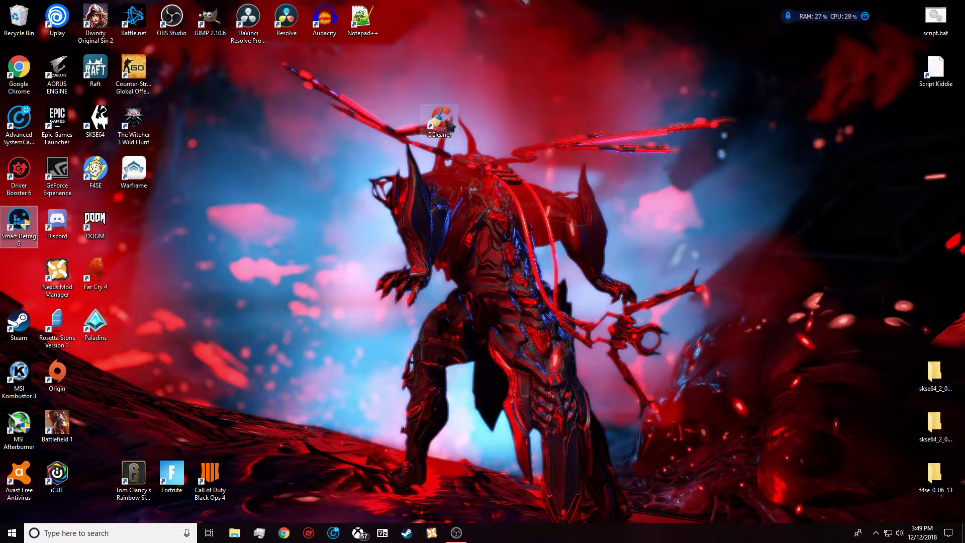
drag(440, 120, 18, 274)
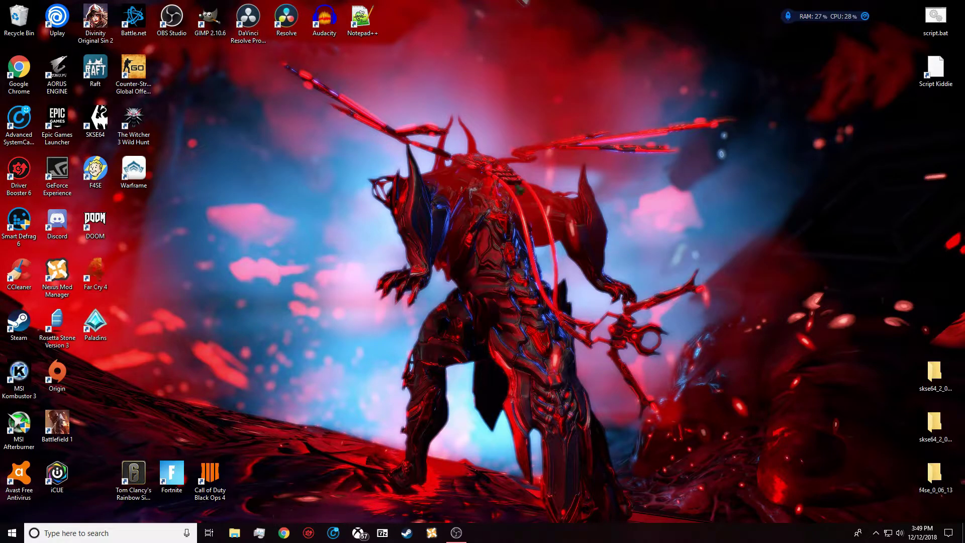
Open File Explorer in a smaller window placed clear of the desktop shortcuts and show This PC
click(235, 533)
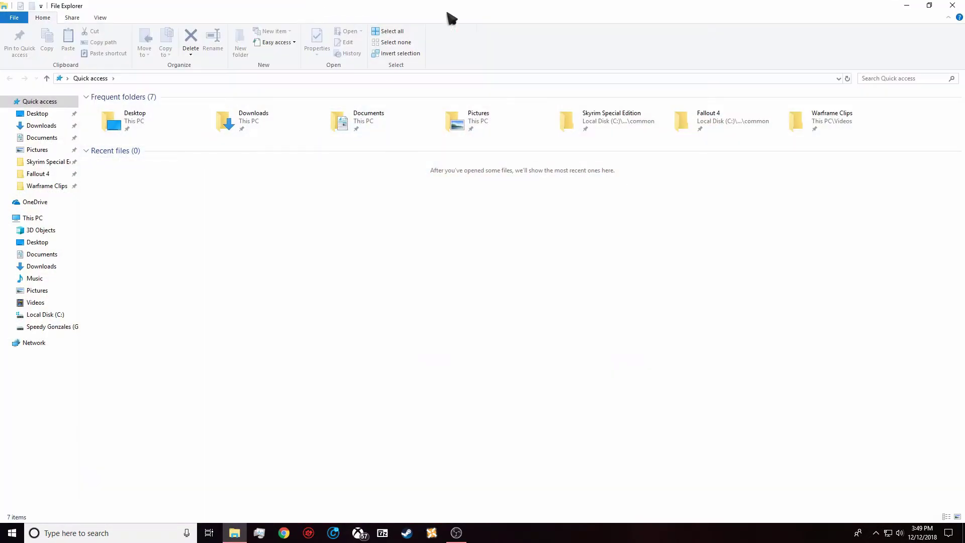
click(927, 5)
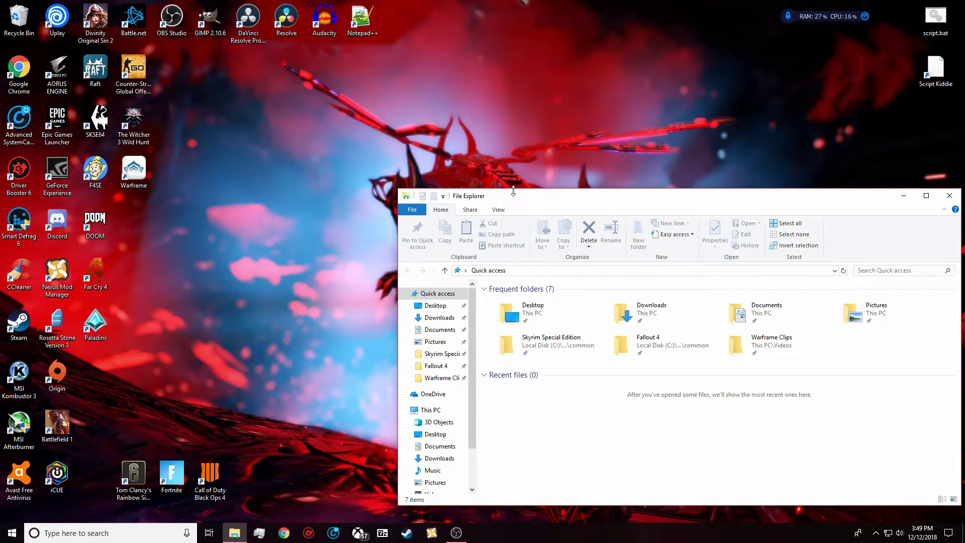
drag(555, 207, 471, 122)
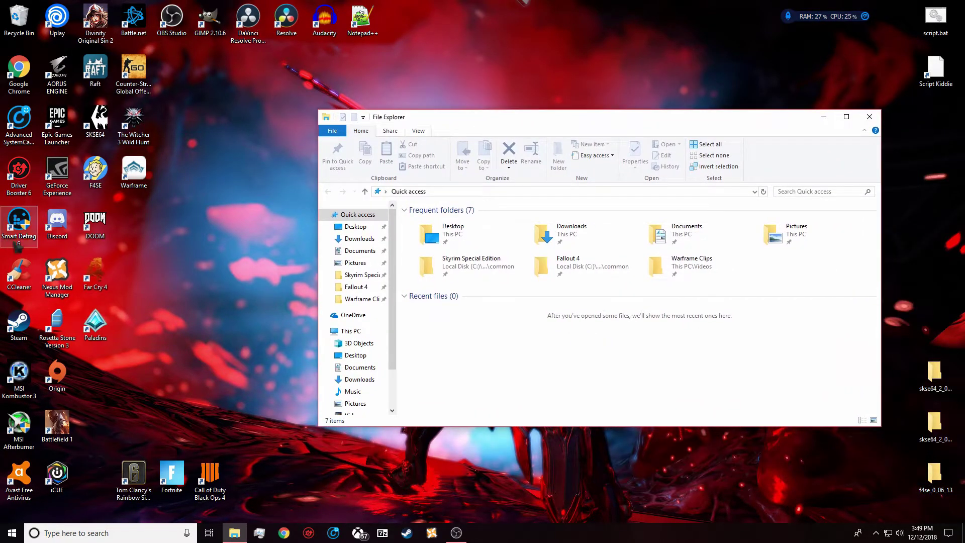
click(329, 331)
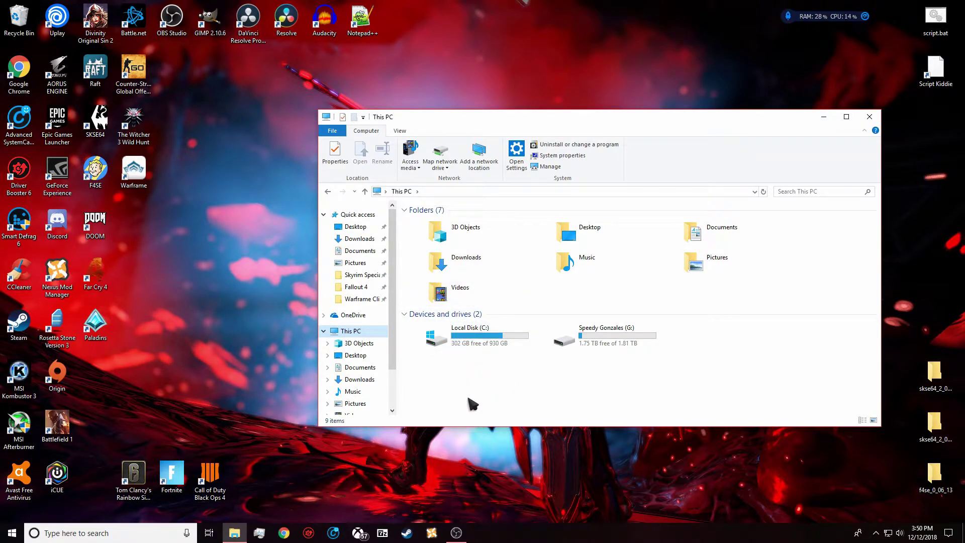
Run Disk Cleanup on Local Disk (C:) with the preselected file categories, and close the drive's properties and File Explorer
right_click(488, 341)
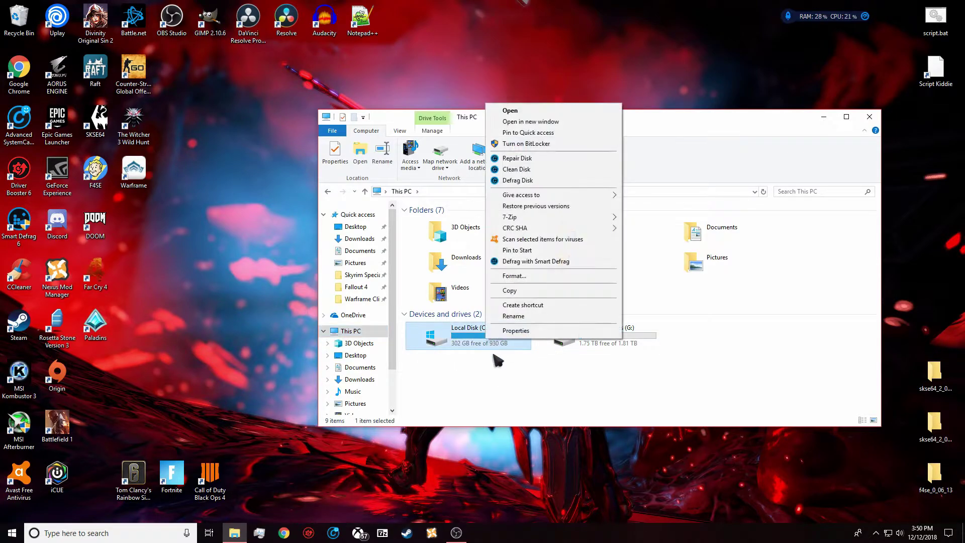
click(515, 331)
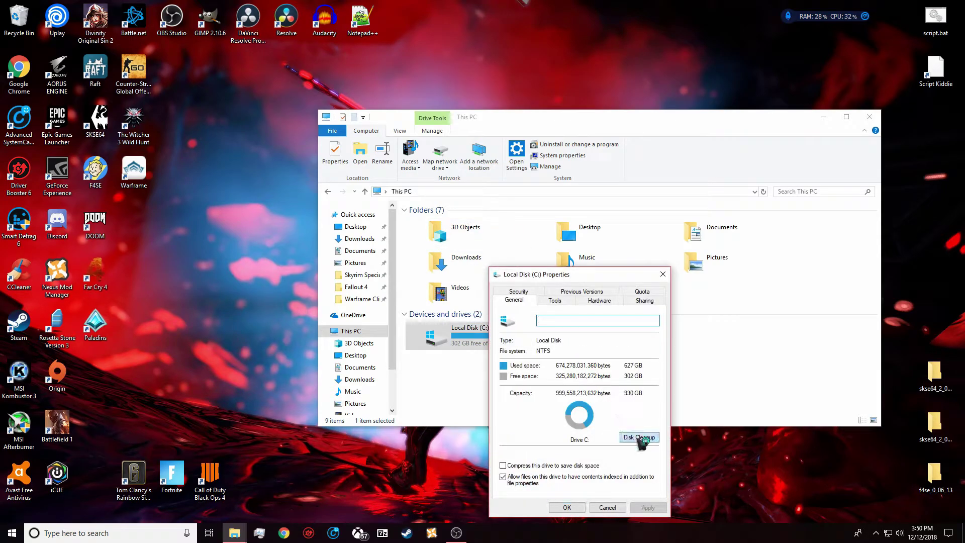
click(640, 438)
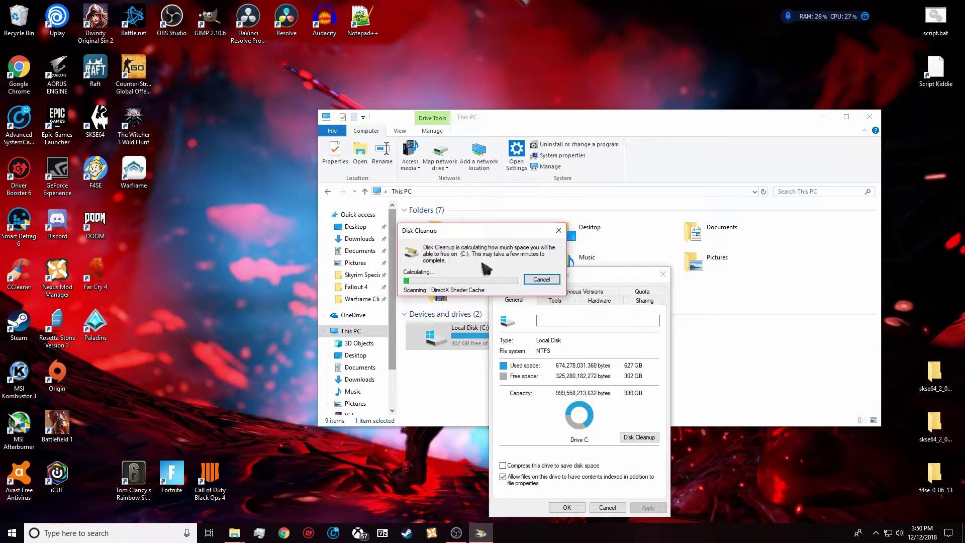
drag(187, 93, 252, 103)
scroll(170, 179, down, 1)
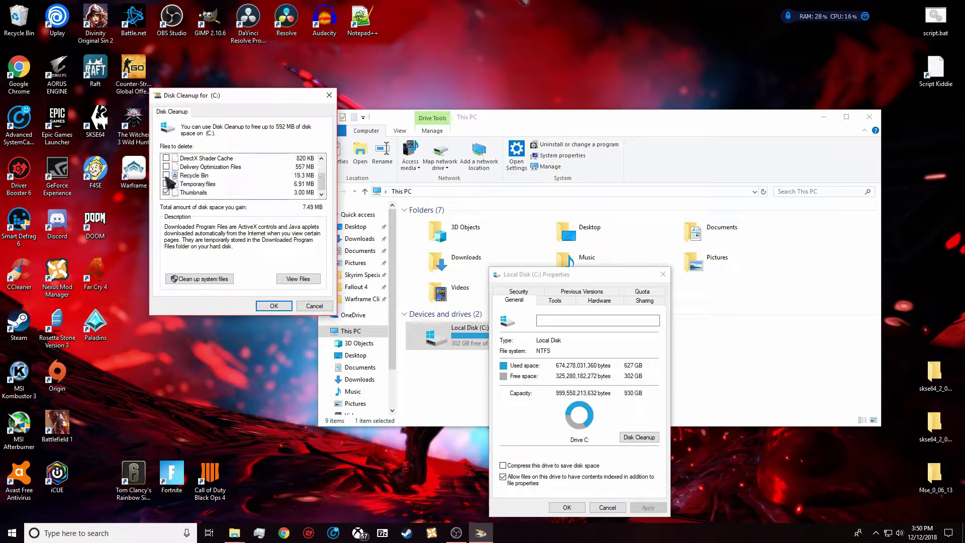
click(285, 306)
click(507, 273)
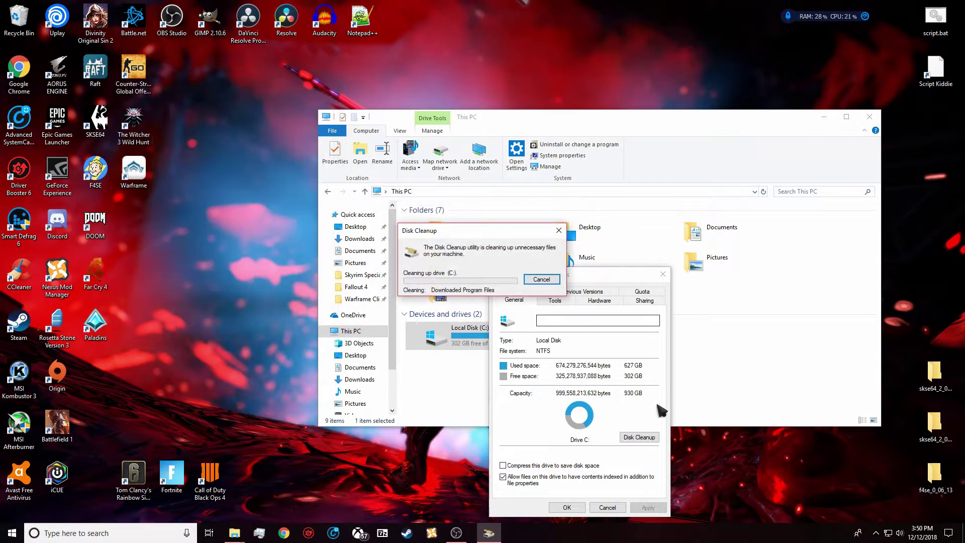
drag(520, 232, 492, 243)
drag(623, 278, 648, 240)
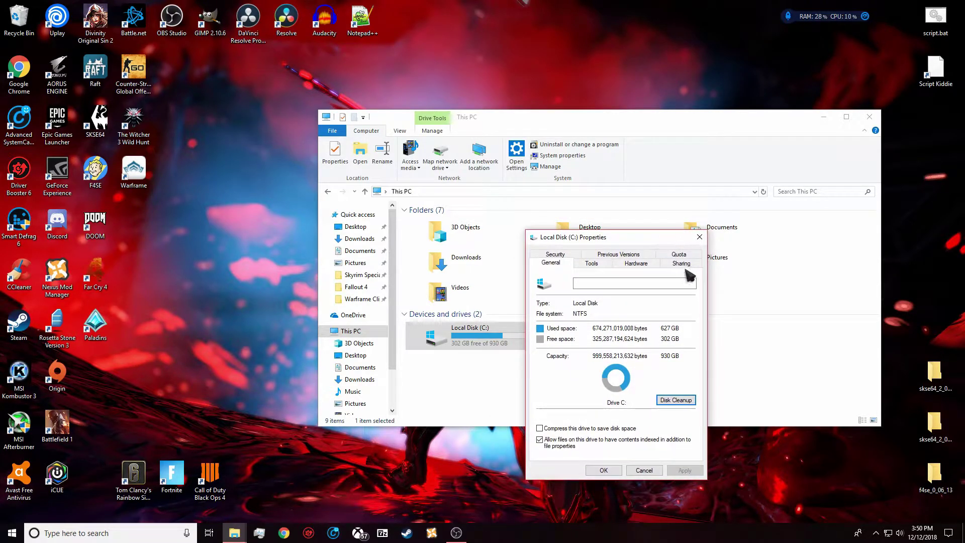
click(698, 236)
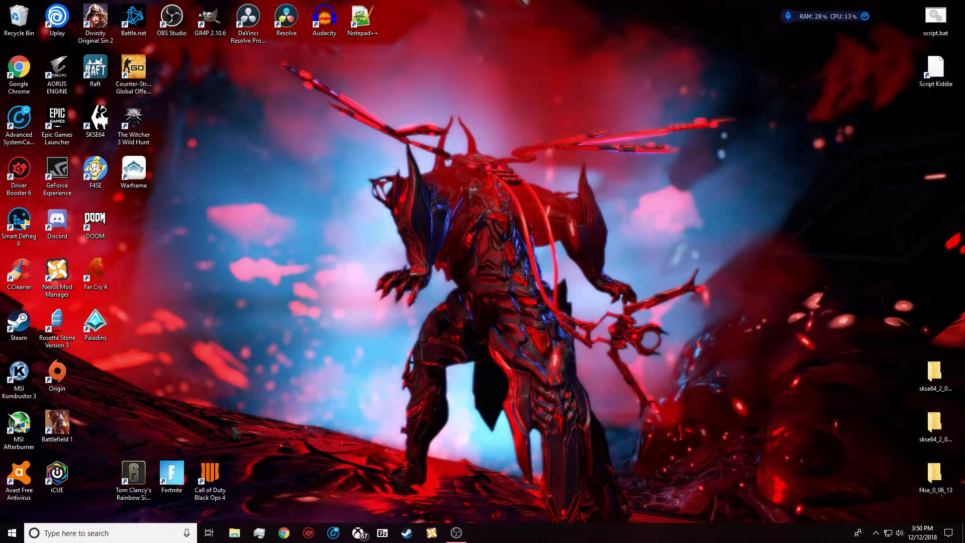
Open the Temp folder with the Run command %temp% and look through its files
key(super+r)
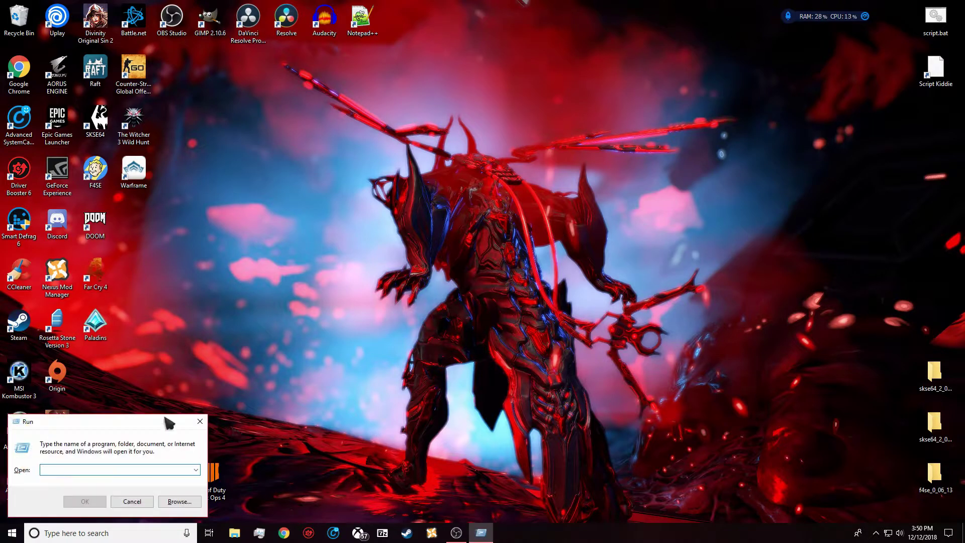
drag(83, 399, 476, 258)
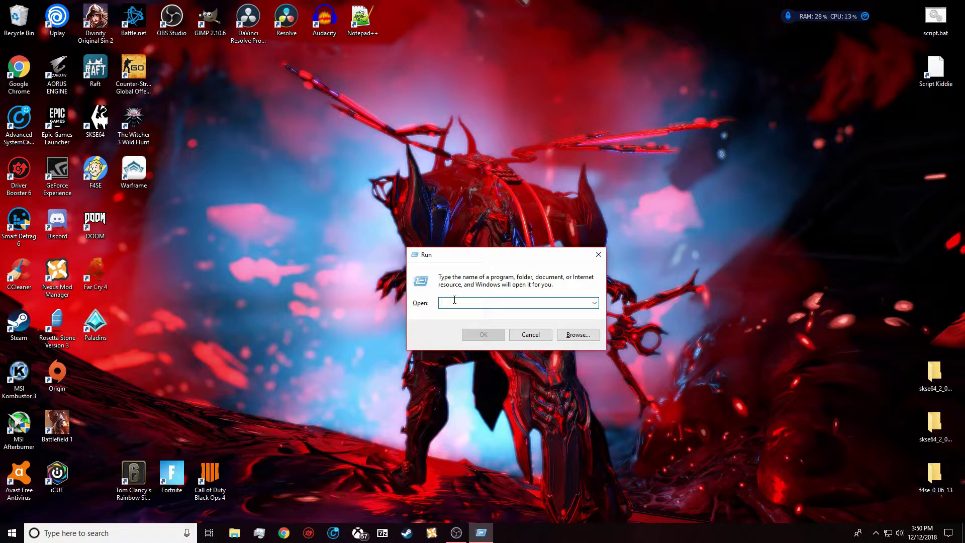
text(%temp%)
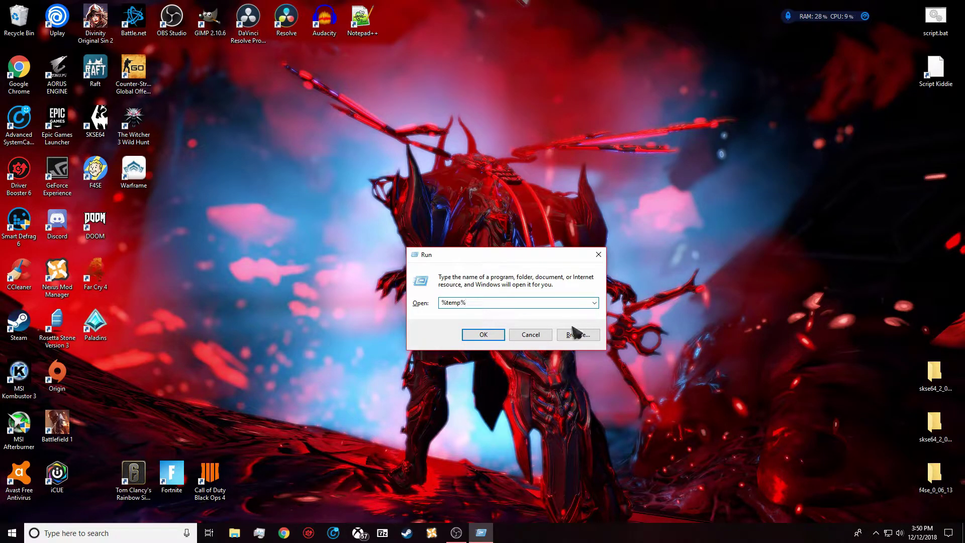
click(475, 335)
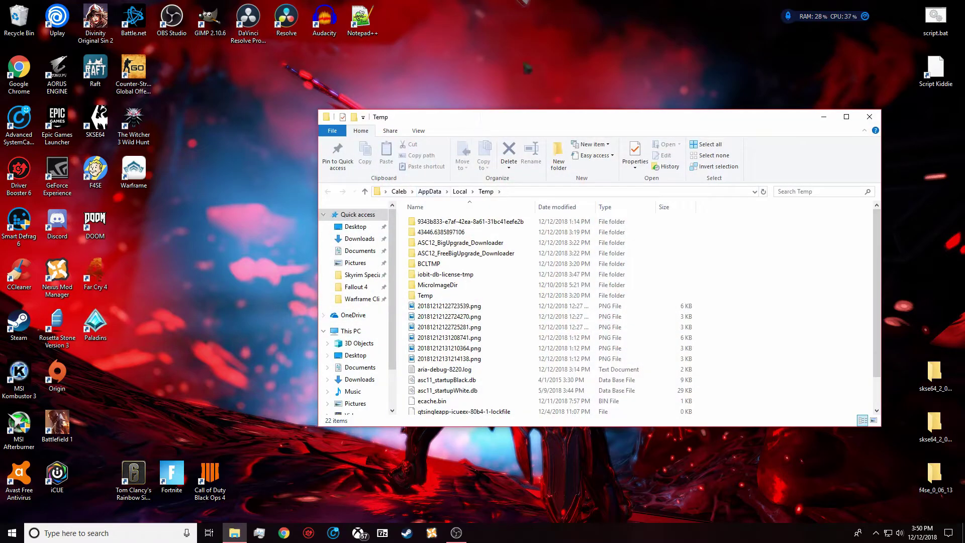
scroll(556, 269, down, 1)
scroll(500, 382, up, 1)
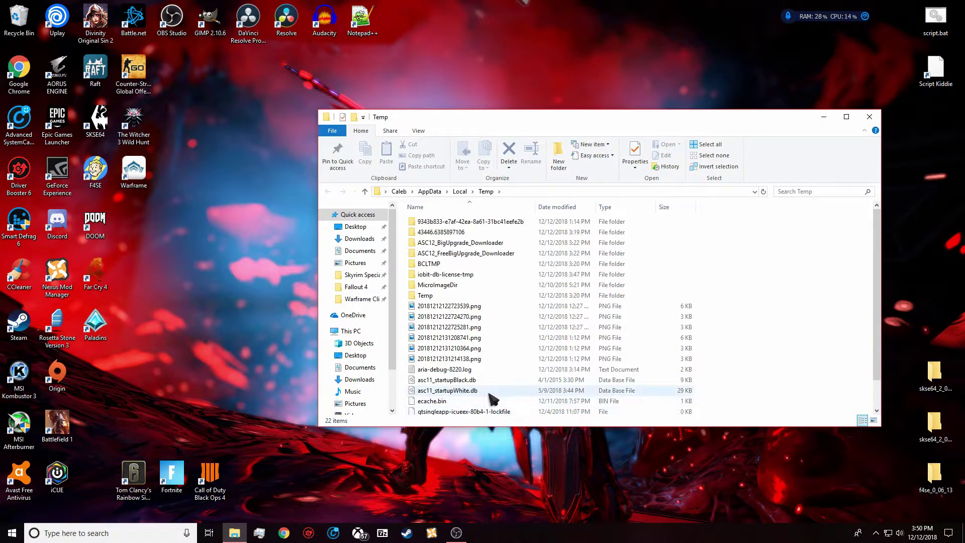
scroll(483, 389, down, 1)
scroll(452, 367, up, 1)
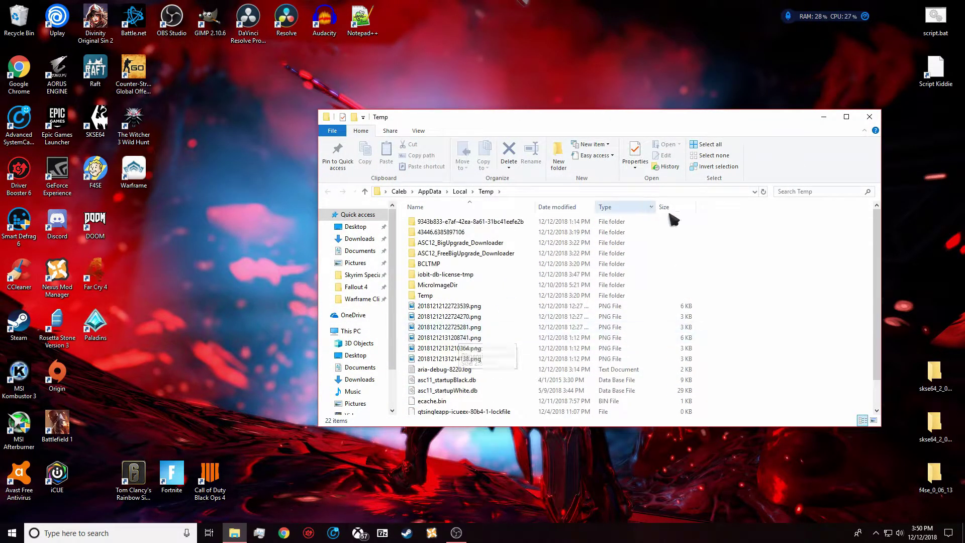
Delete all items in the Temp folder, skipping files in use for all current items, and close the folder window
drag(700, 216, 464, 373)
right_click(481, 284)
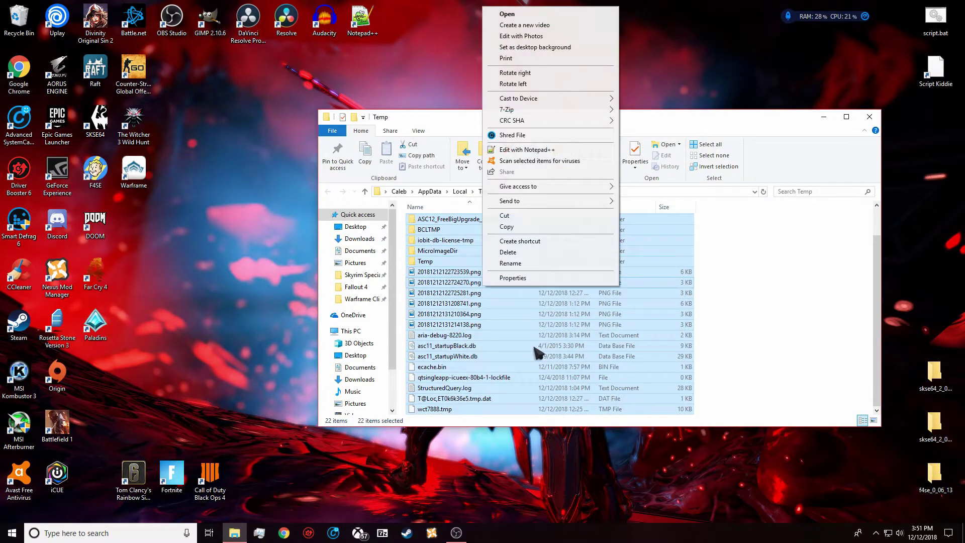
click(531, 254)
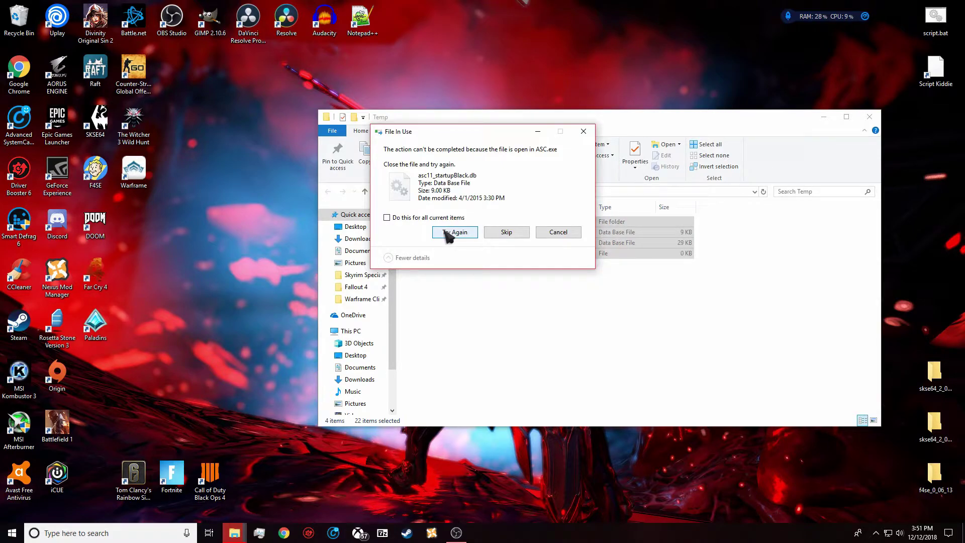
click(450, 235)
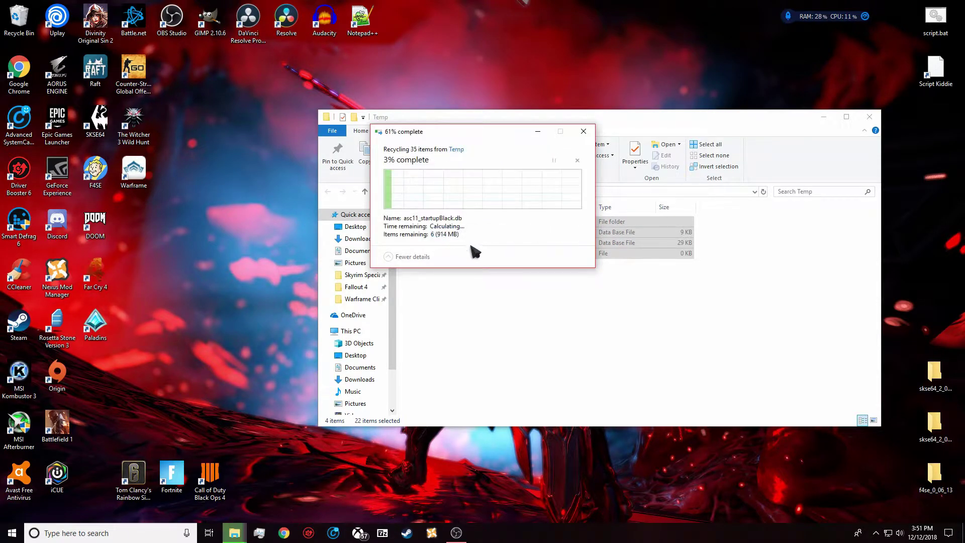
click(506, 233)
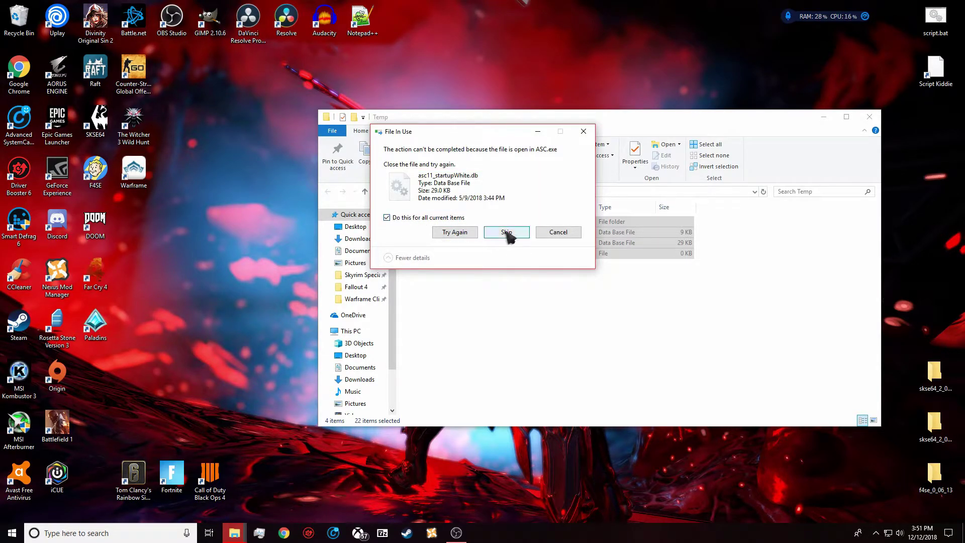
click(508, 233)
click(507, 241)
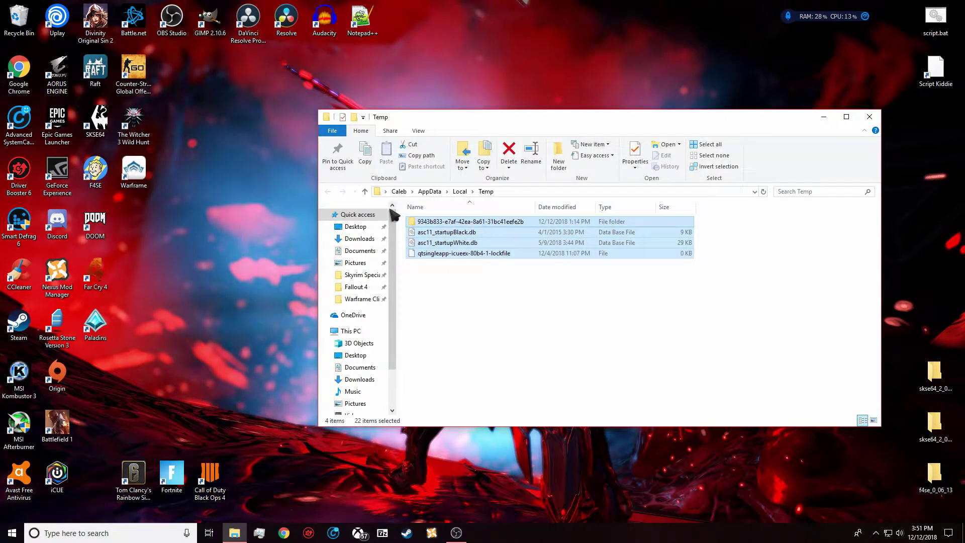
mouse_move(449, 125)
mouse_down()
mouse_move(431, 248)
mouse_move(448, 129)
mouse_move(464, 129)
mouse_up()
click(467, 311)
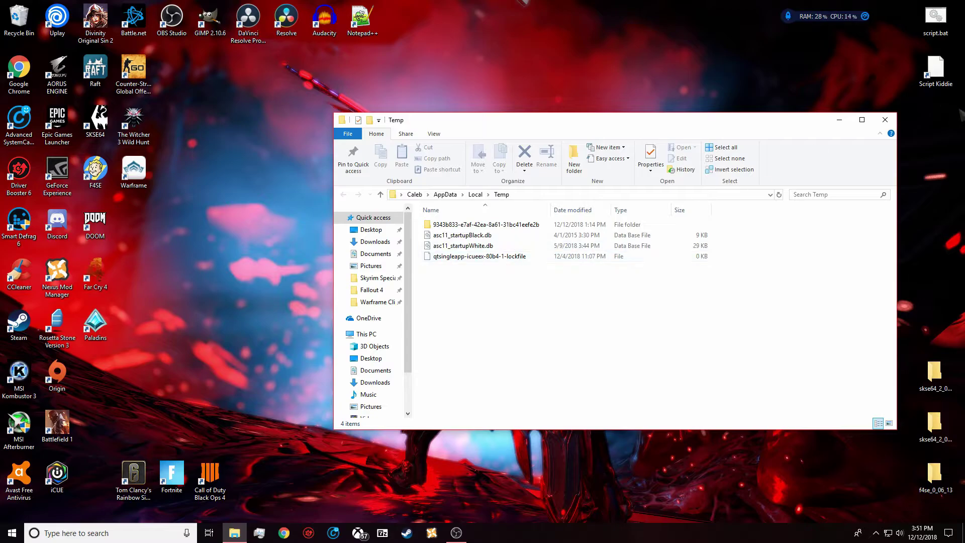
click(883, 123)
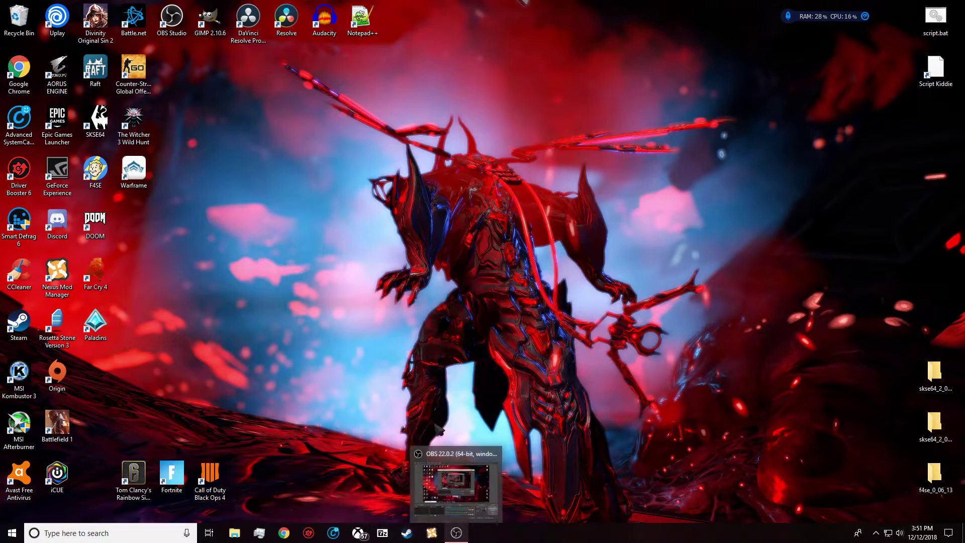
Open the Speedy Gonzales (G:) drive from This PC and reposition the window to view its game folders
mouse_move(456, 532)
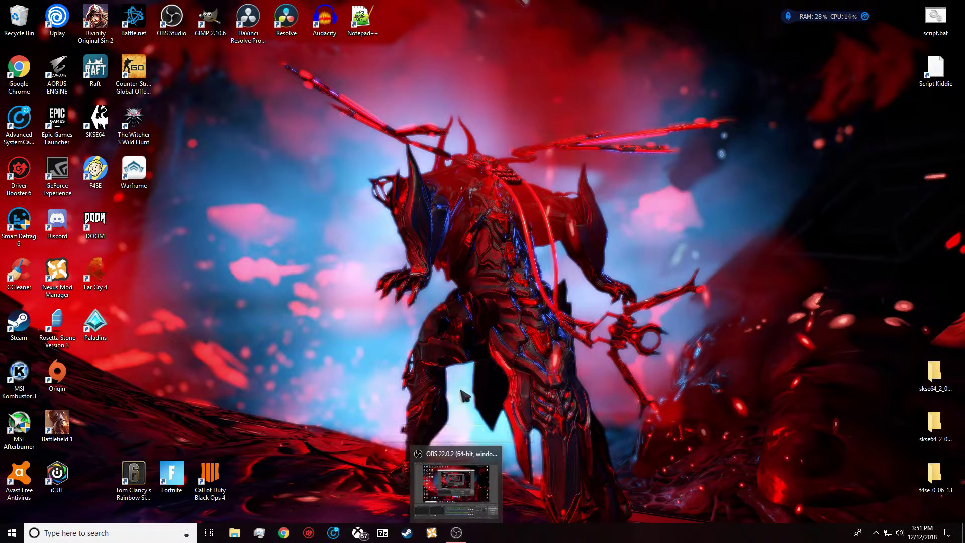
click(235, 532)
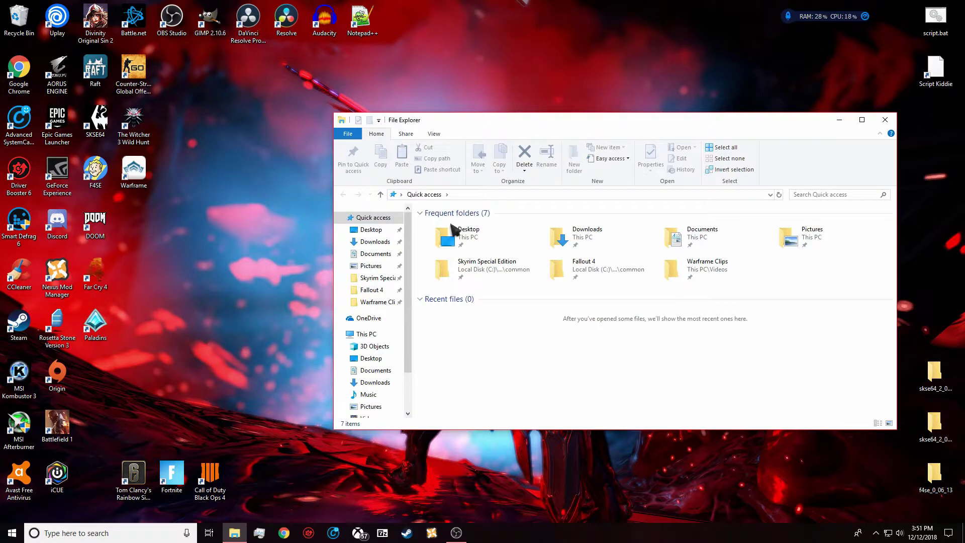
click(366, 334)
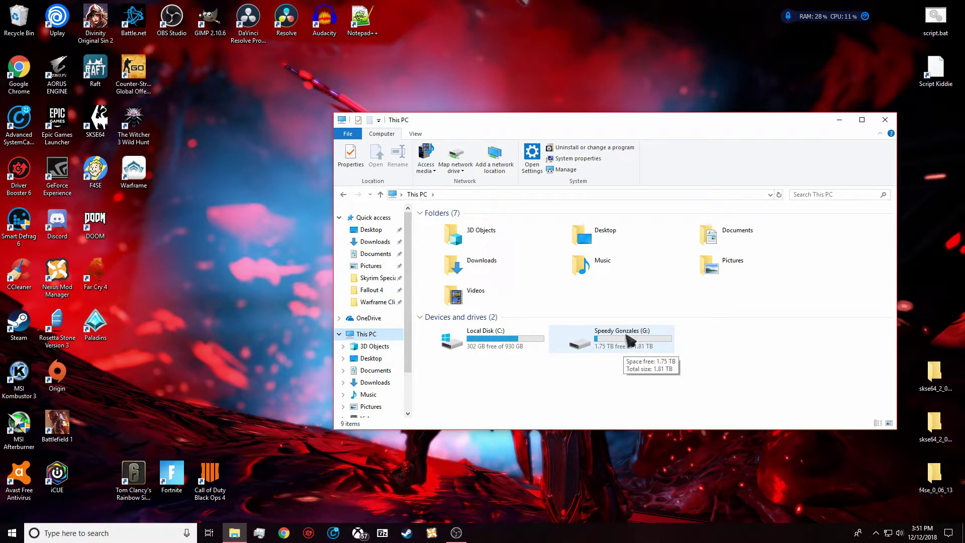
double_click(629, 342)
drag(556, 123, 570, 146)
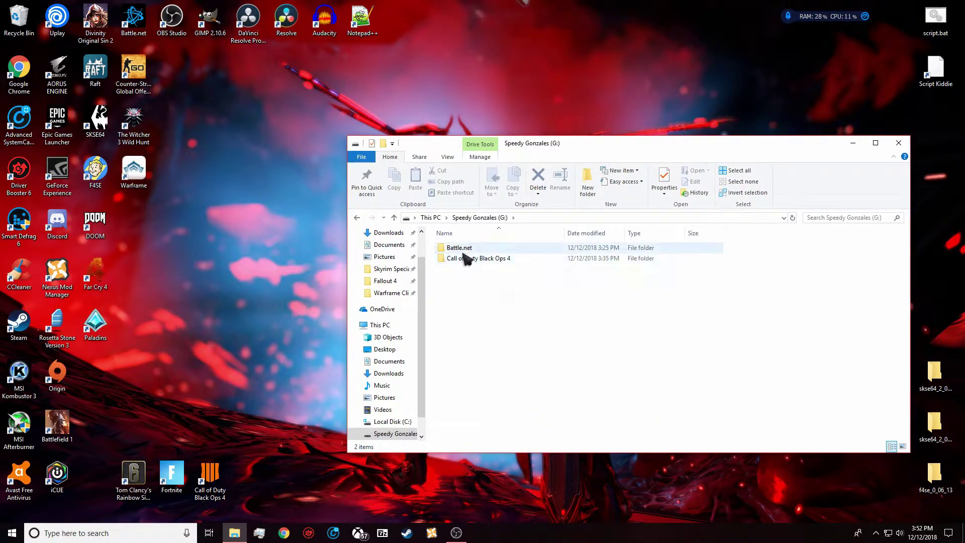
drag(555, 148, 491, 163)
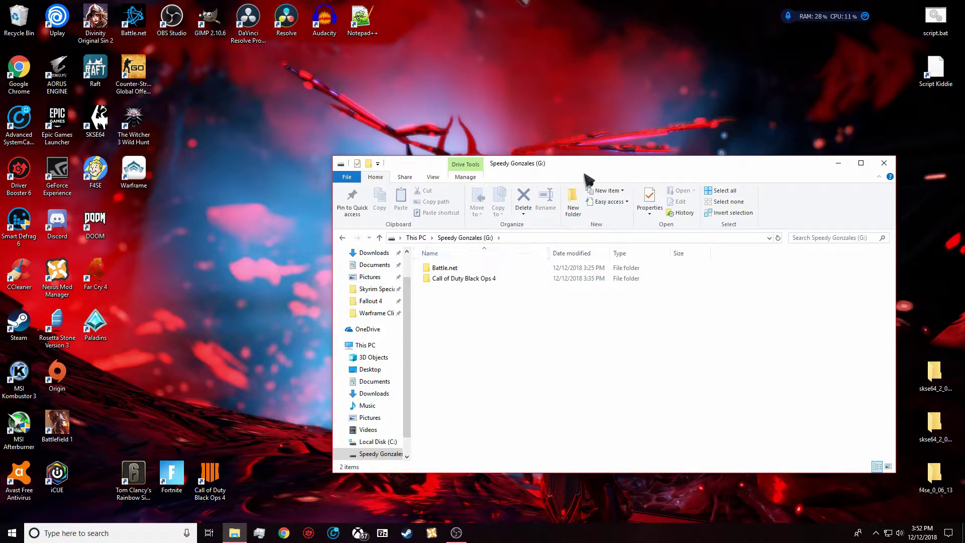
drag(541, 162, 557, 131)
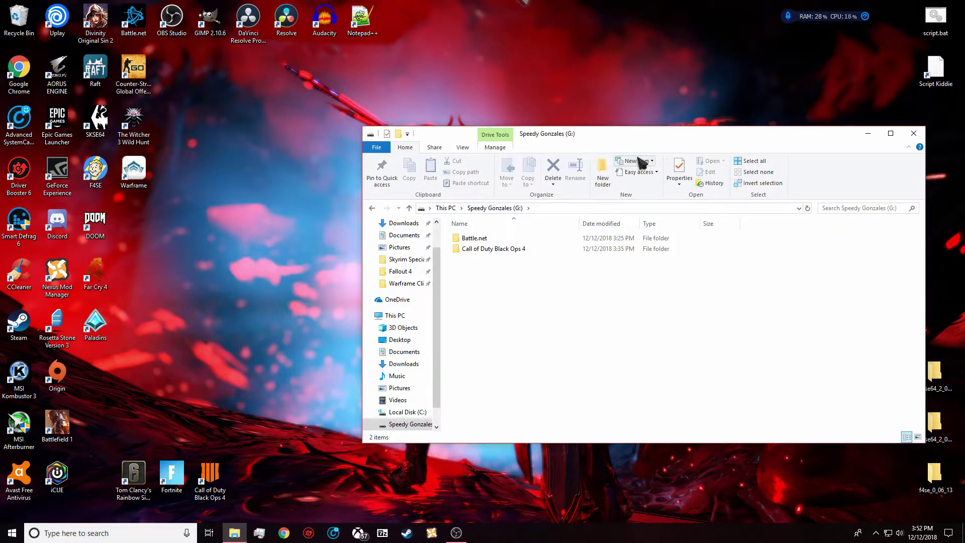
Close the Speedy Gonzales (G:) drive window
drag(578, 132, 509, 125)
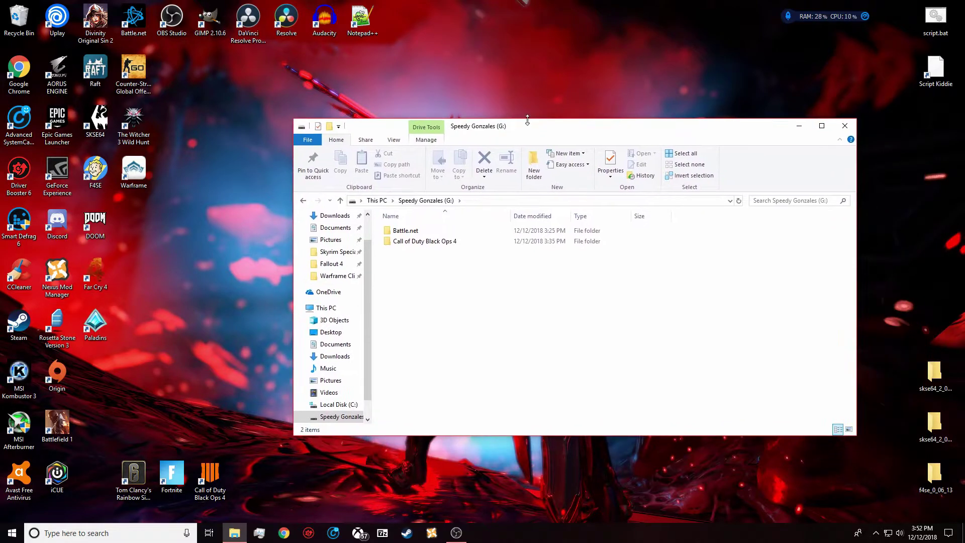
click(846, 132)
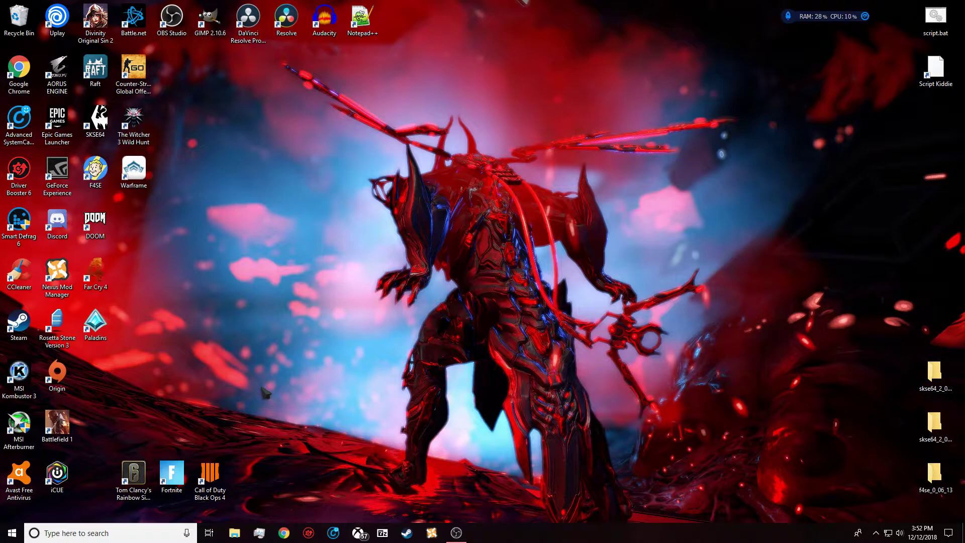
Try to launch Call of Duty Black Ops 4 from its desktop shortcut and dismiss the missing-shortcut search
double_click(217, 476)
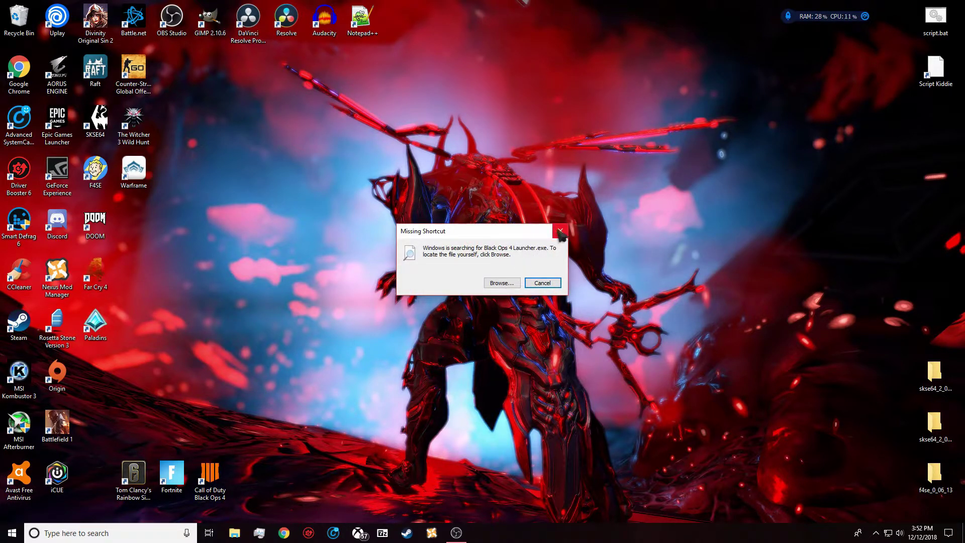
click(560, 231)
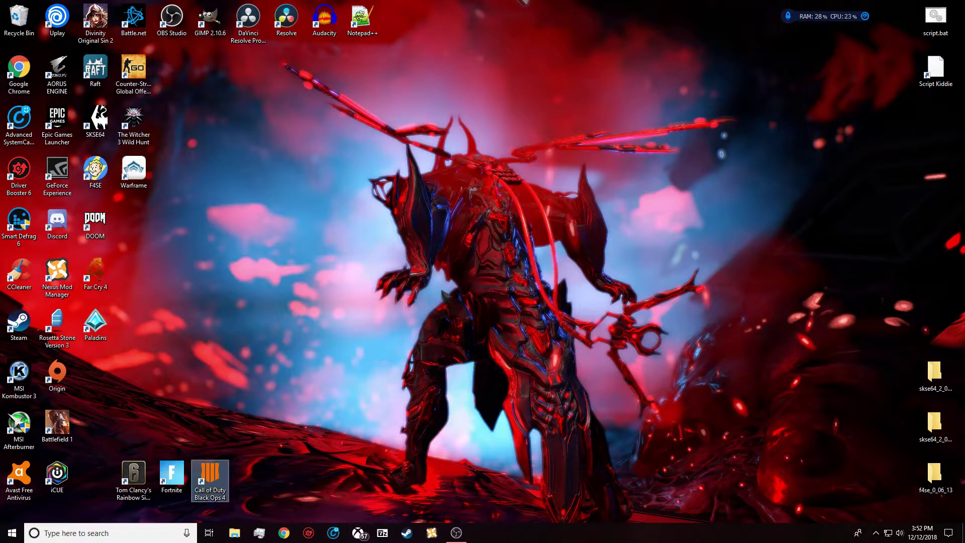
click(441, 291)
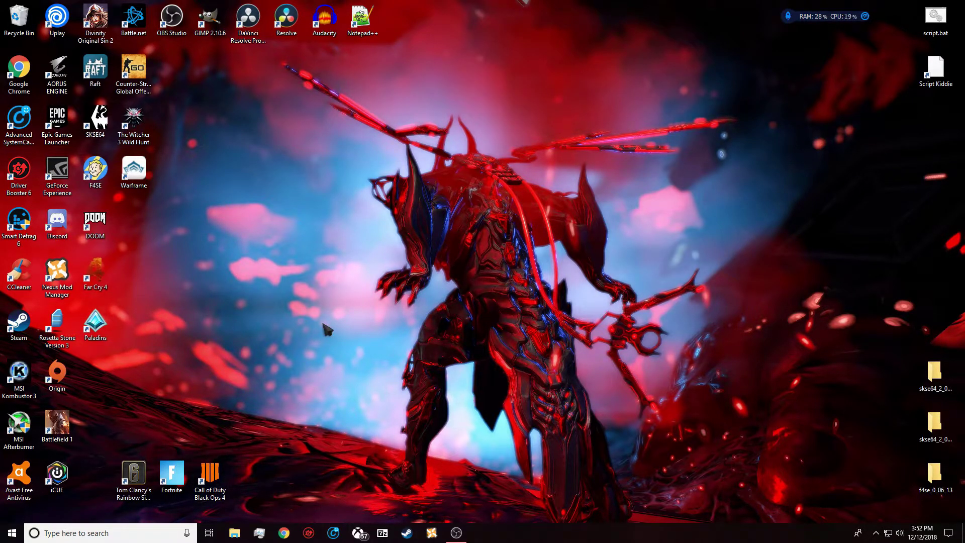
Open Disk Management and maximize its window to view the volumes on all disks
click(11, 532)
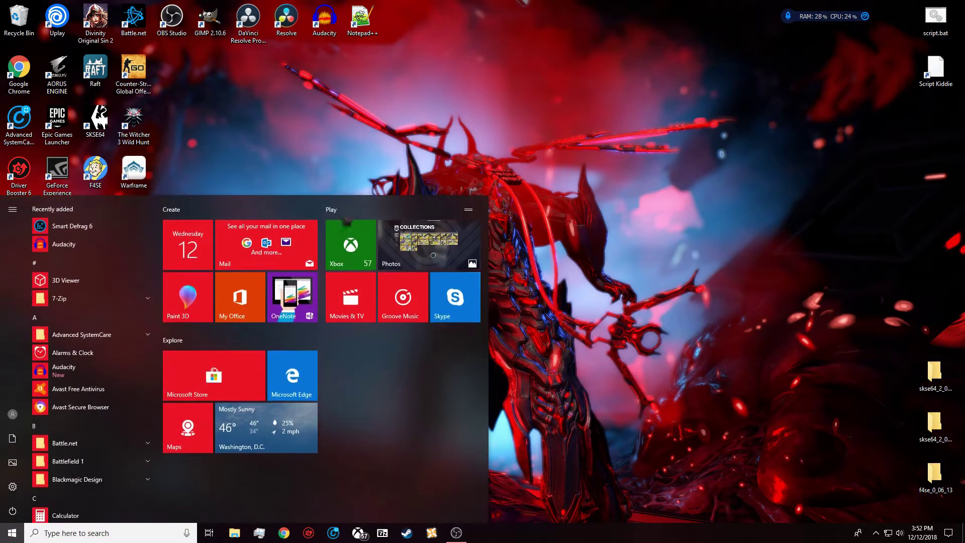
click(317, 144)
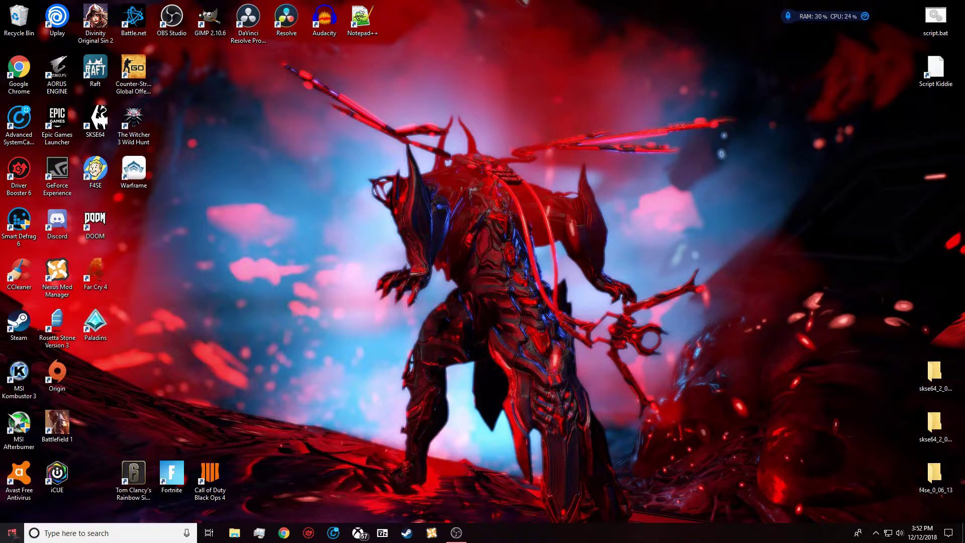
right_click(11, 532)
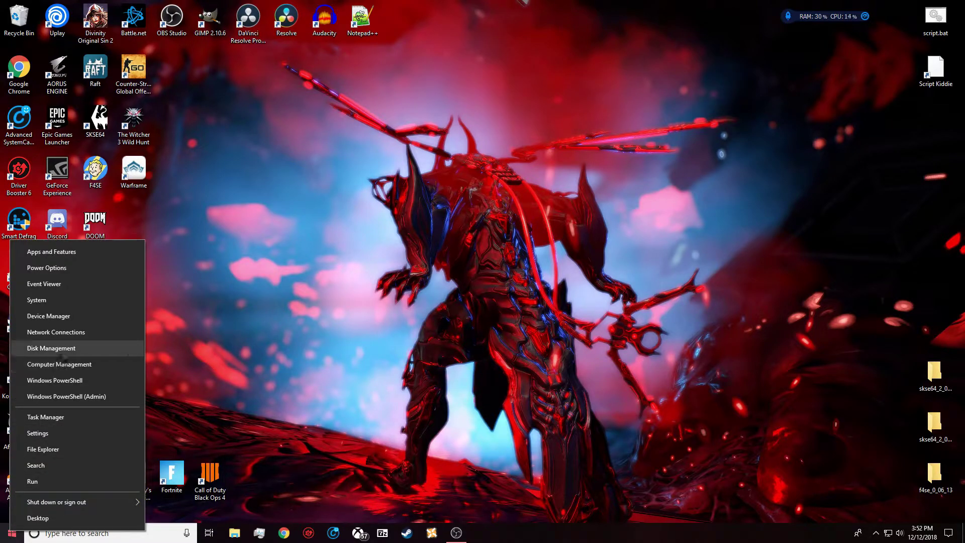
click(61, 351)
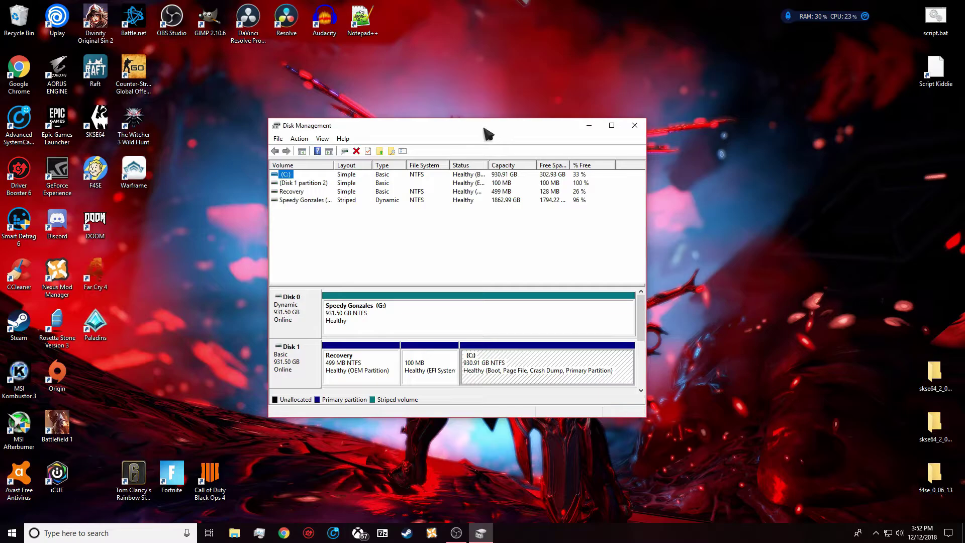
click(611, 125)
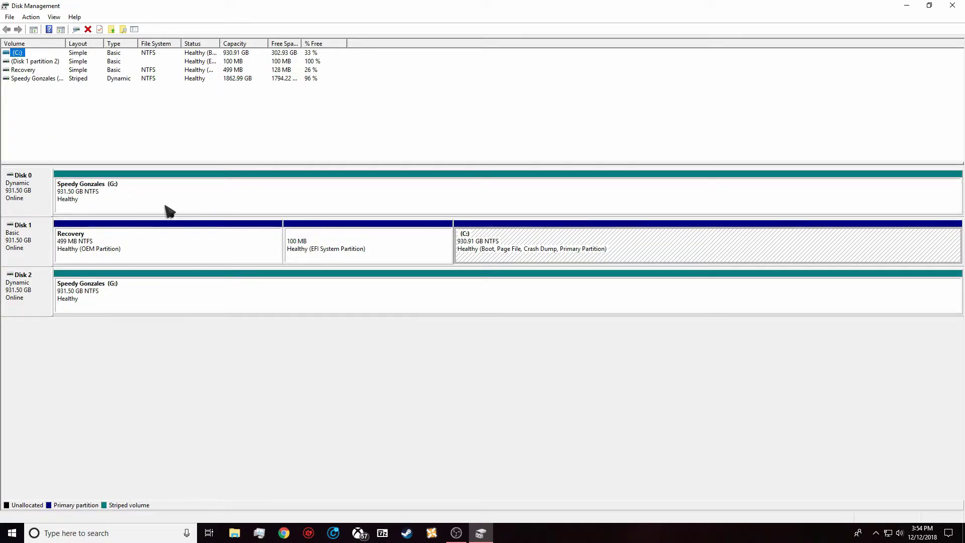
Examine the volume commands offered for Disk 0, such as New Striped Volume, and close Disk Management
right_click(24, 185)
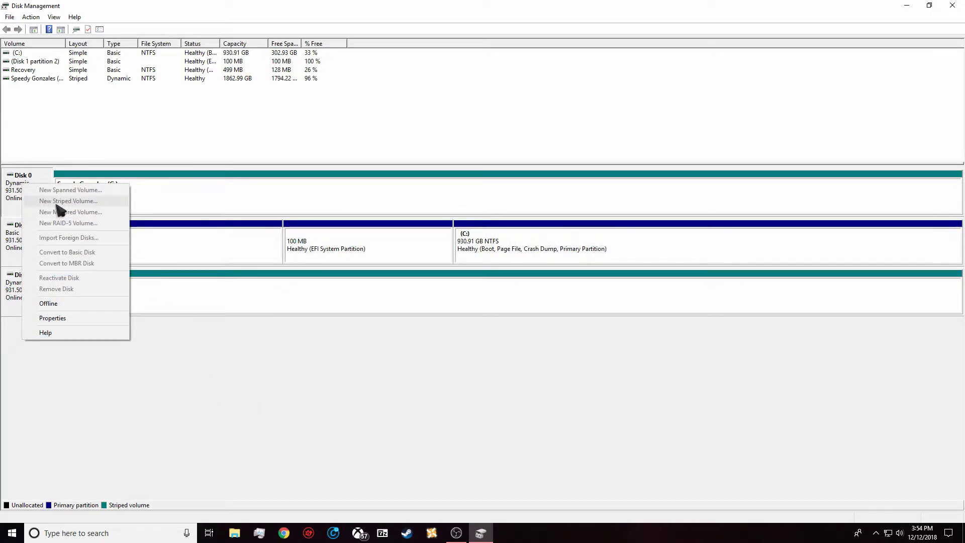
click(21, 198)
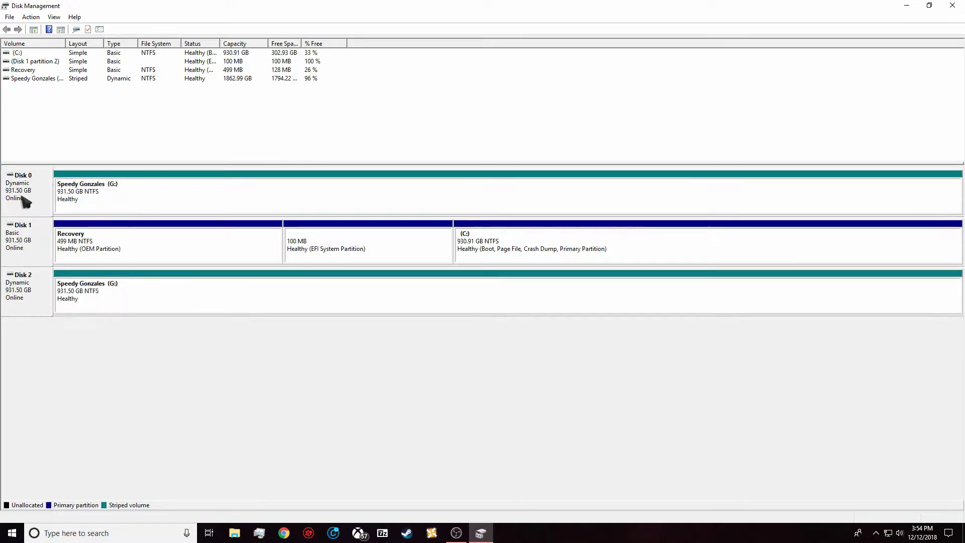
right_click(21, 197)
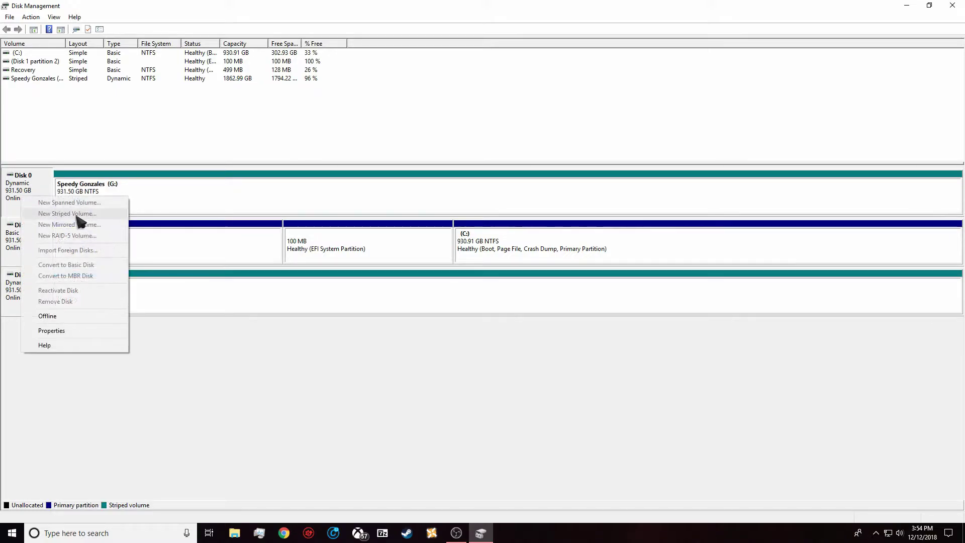
click(253, 380)
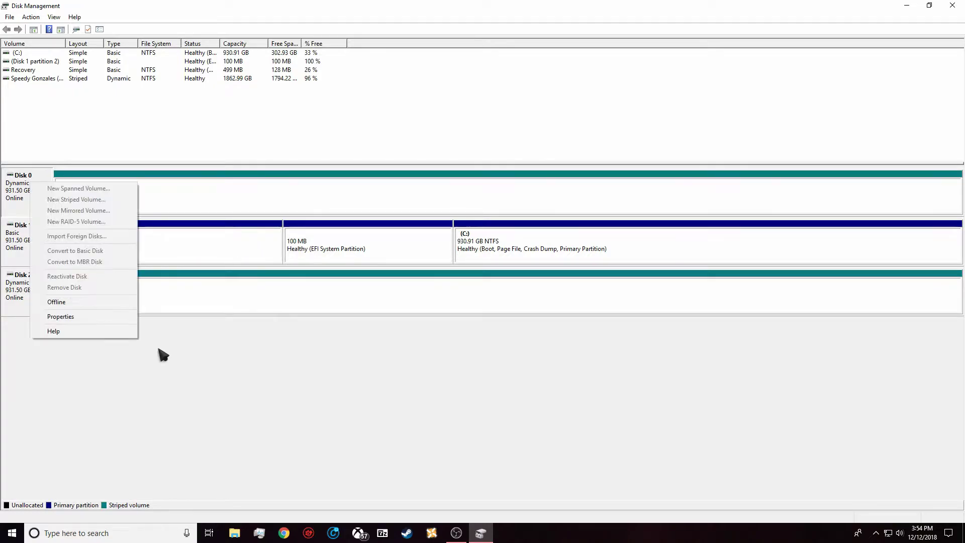
click(296, 346)
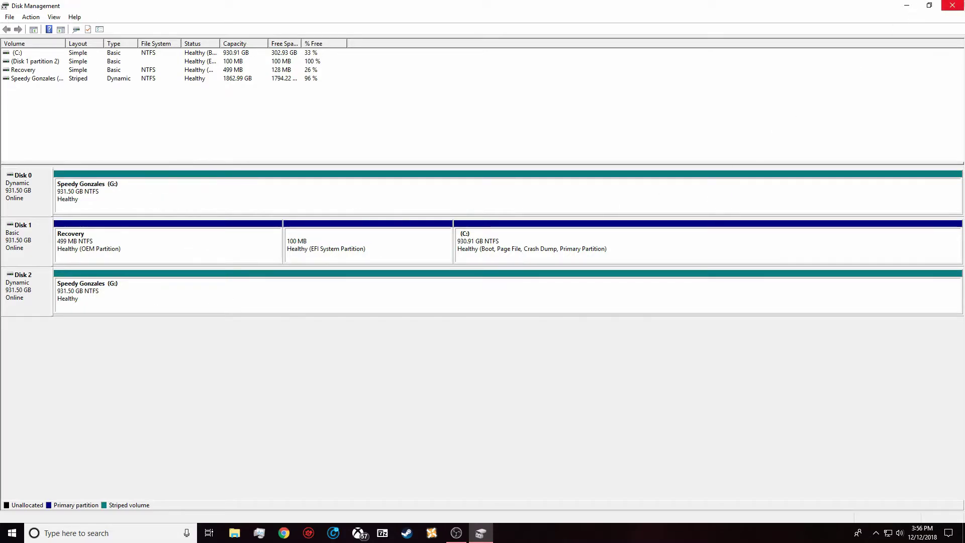
click(952, 5)
Open a File Explorer window, bring up the system properties of This PC and reposition the System window
key(super+e)
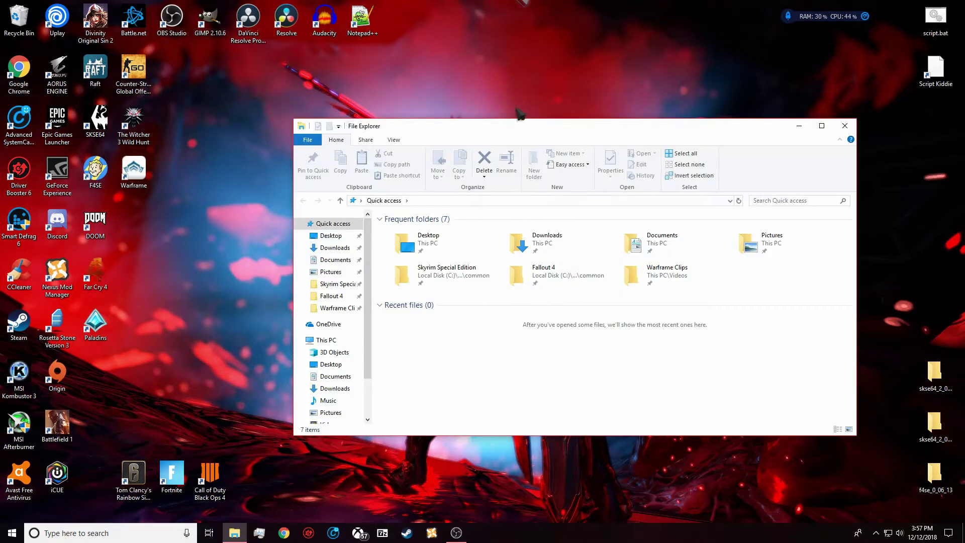
drag(610, 77, 624, 90)
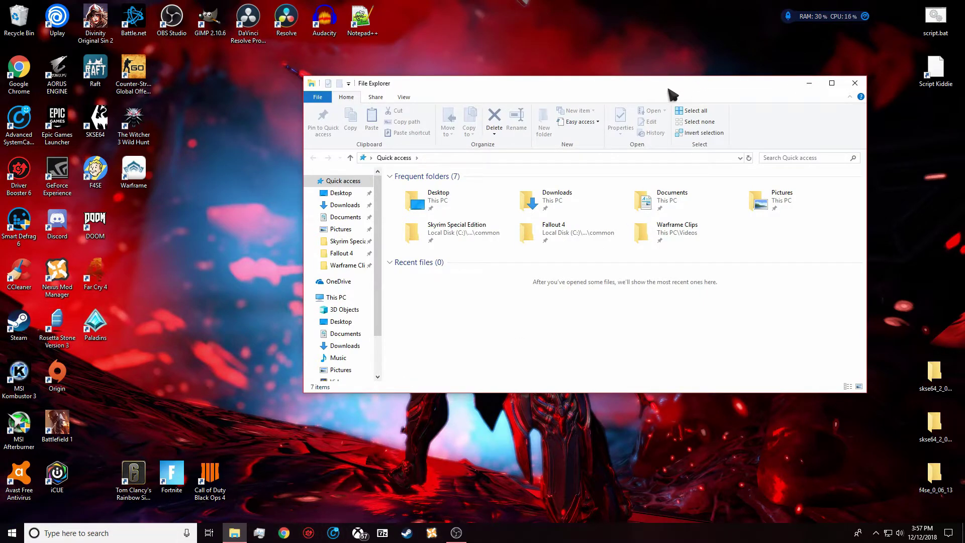
drag(668, 89, 649, 89)
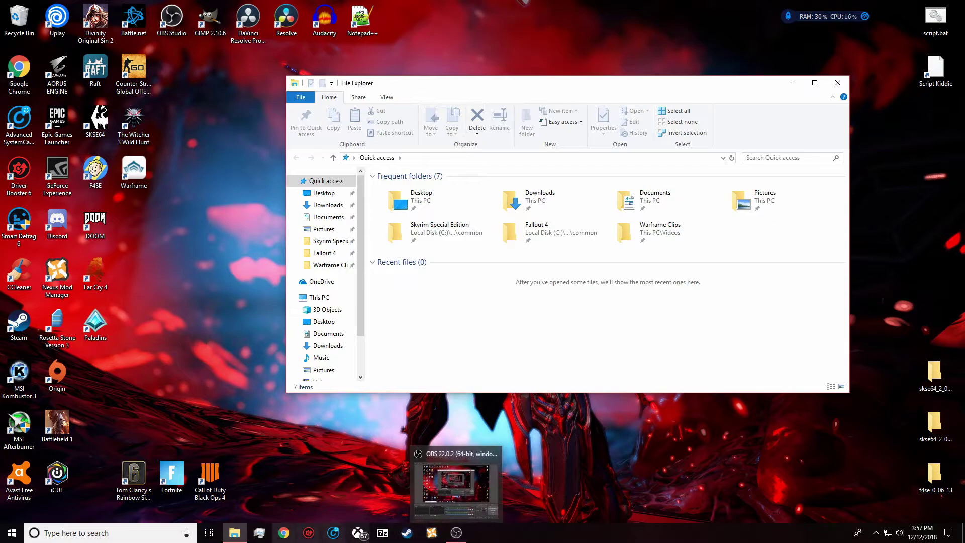
drag(421, 83, 409, 79)
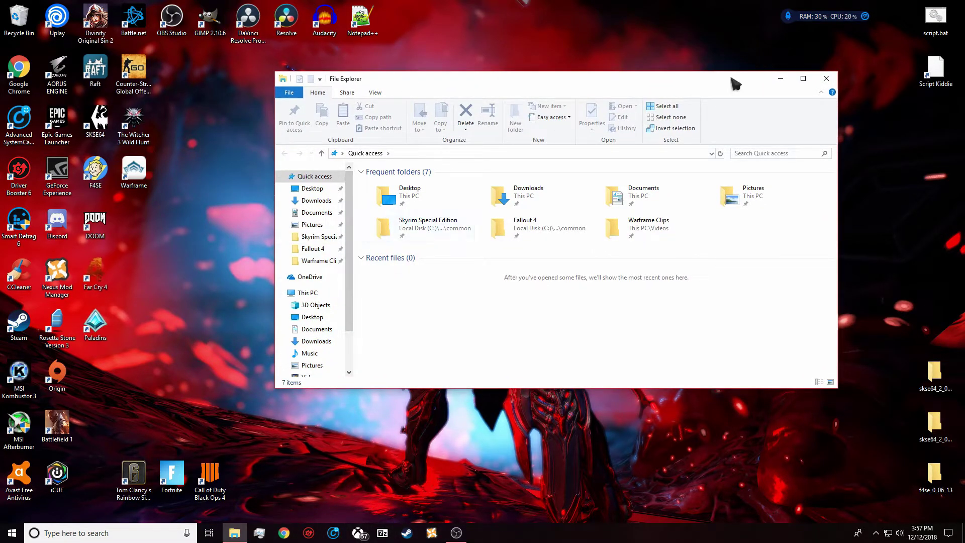
drag(731, 79, 734, 103)
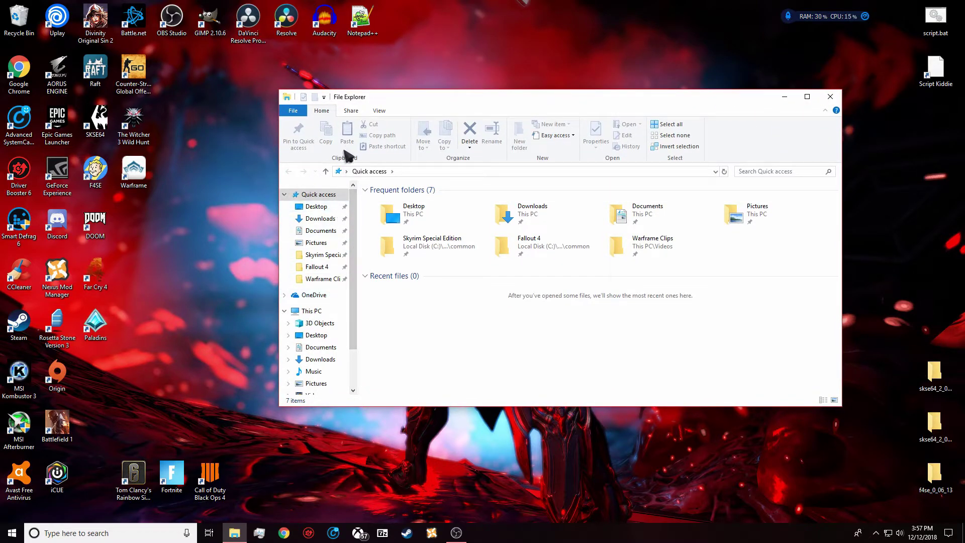
drag(410, 105, 410, 87)
right_click(316, 293)
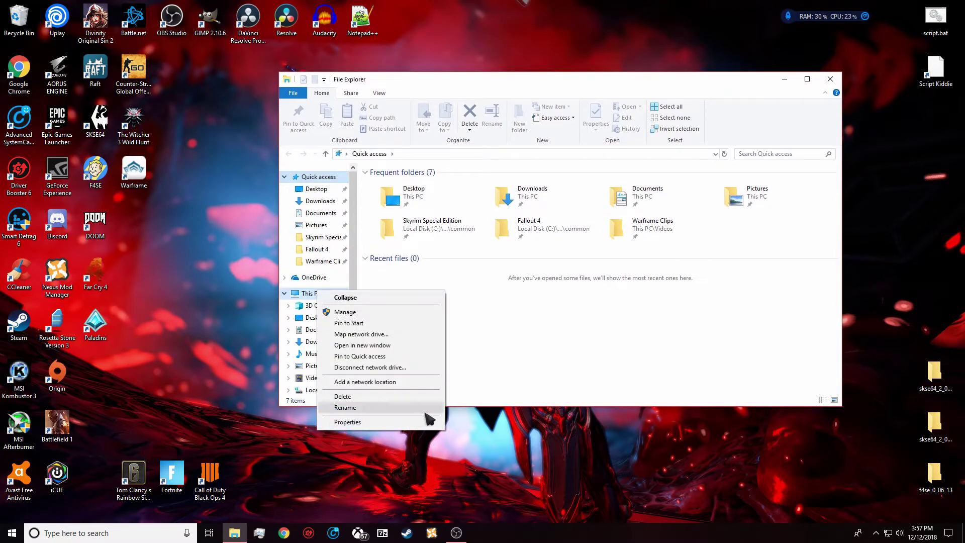
click(347, 422)
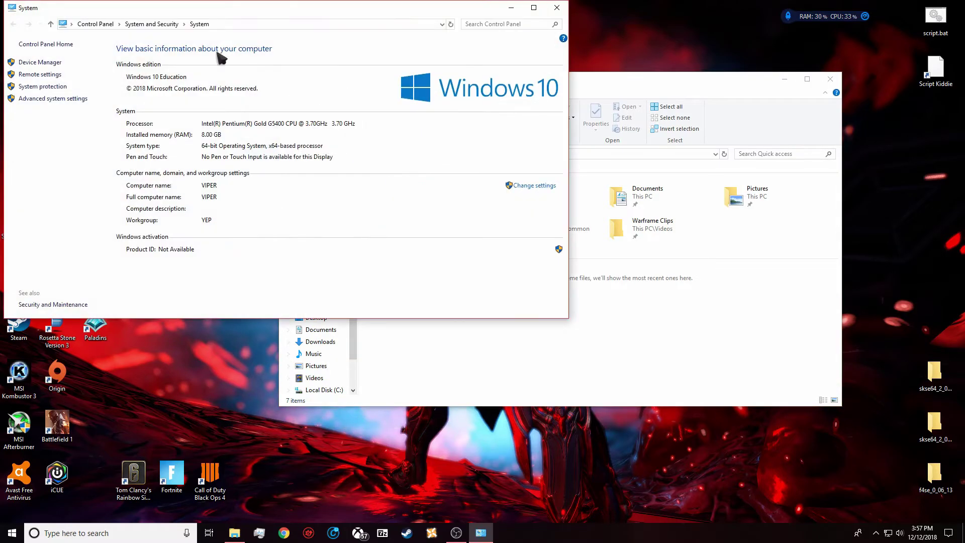
drag(237, 12, 434, 105)
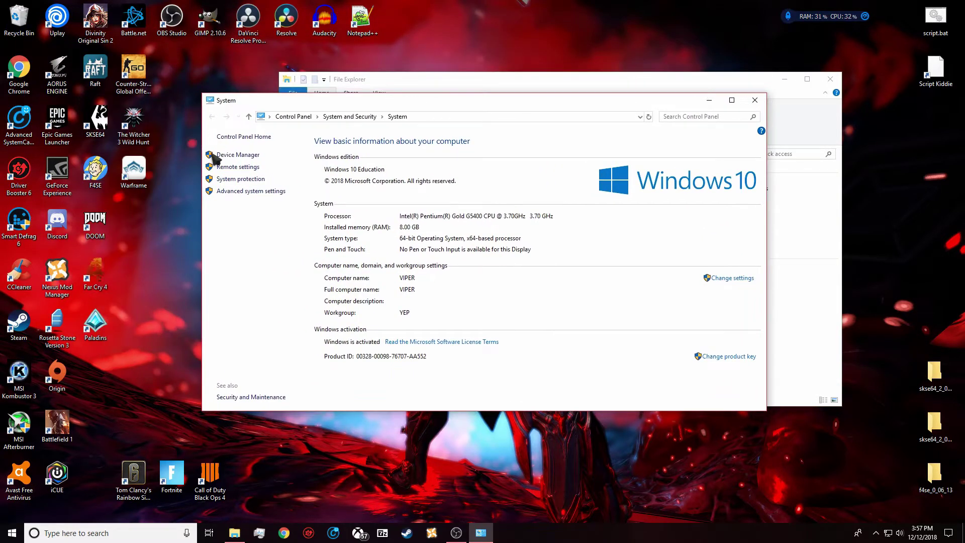
Open the advanced system settings and view the visual effects choices in the Performance Options
click(249, 192)
drag(223, 118, 307, 123)
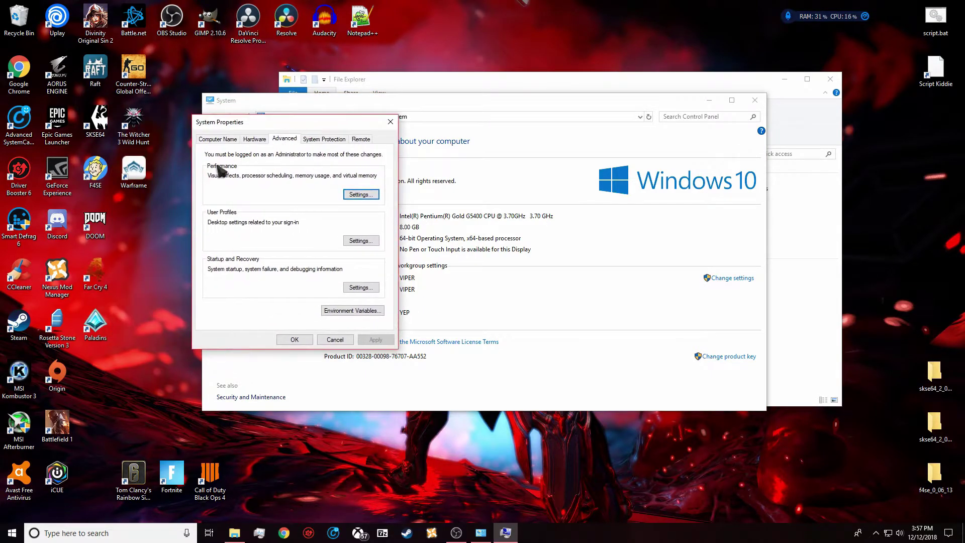
click(361, 194)
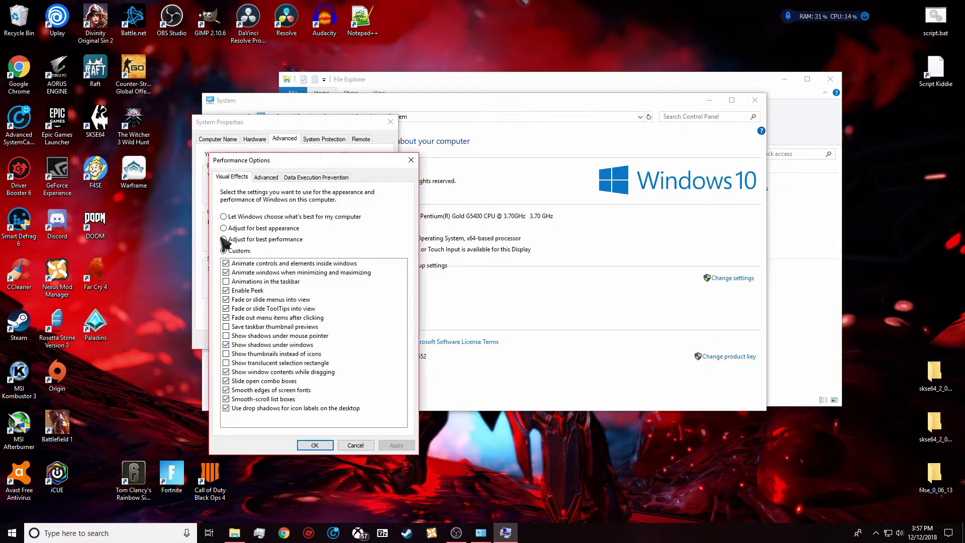
drag(390, 185, 253, 154)
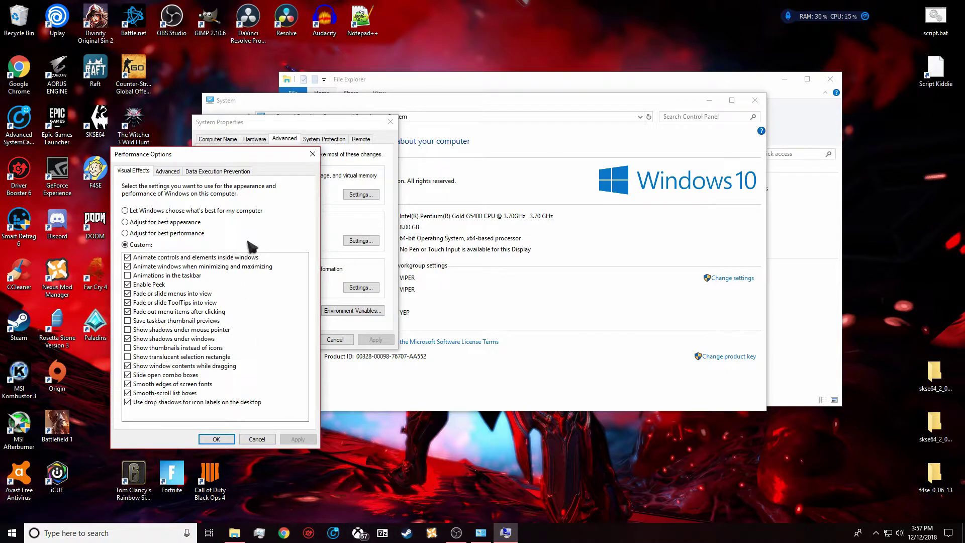
drag(295, 158, 272, 163)
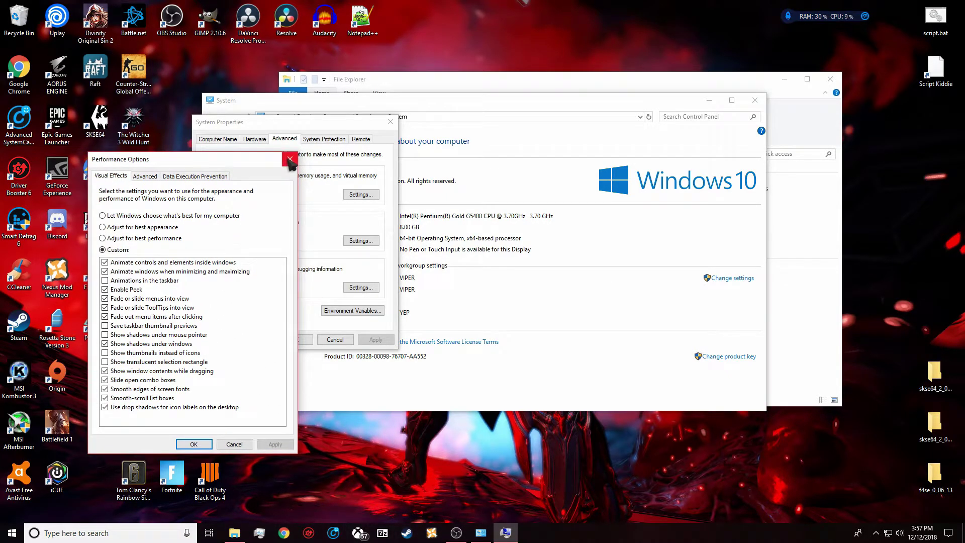
Point out the Driver Booster 6 shortcut by moving it into the desktop's empty area and back to its icon column
drag(19, 173, 415, 160)
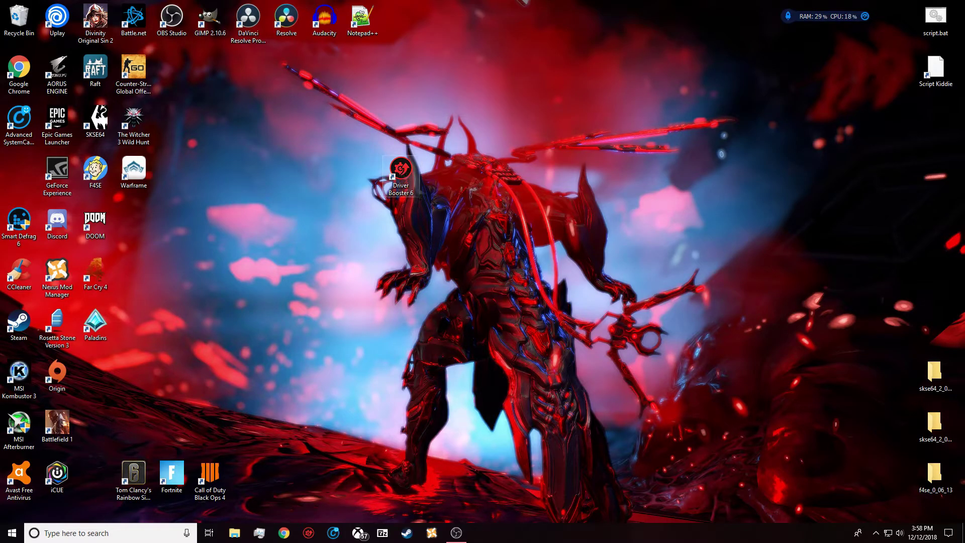
drag(402, 169, 300, 174)
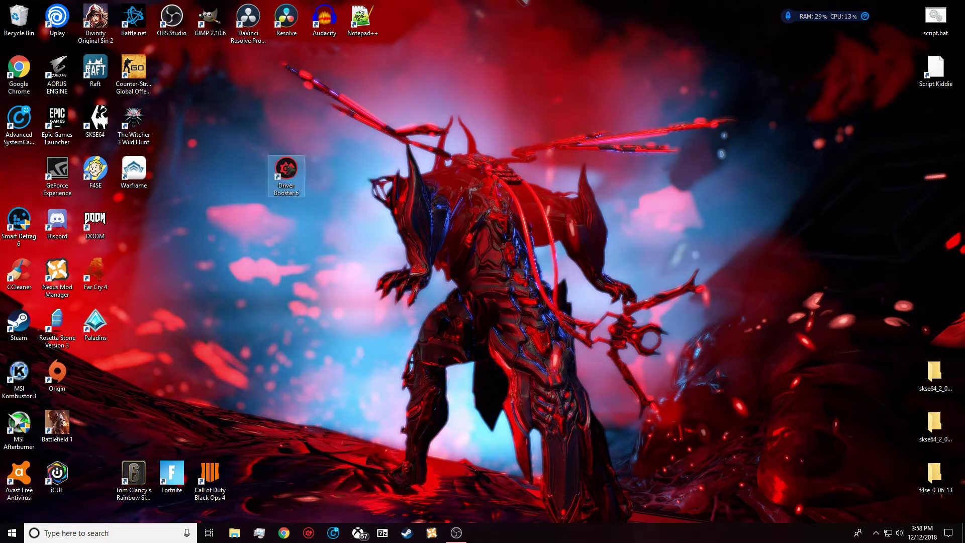
drag(245, 135, 345, 218)
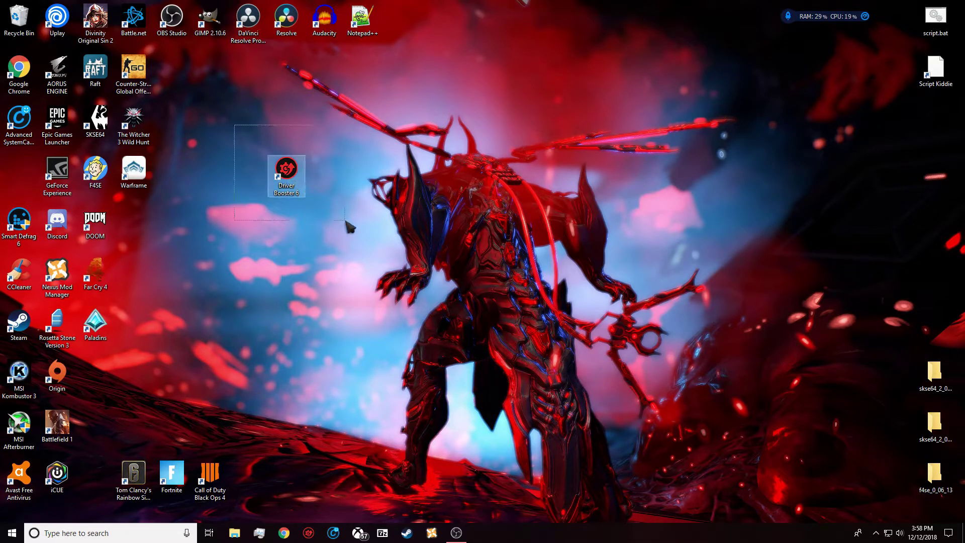
drag(268, 179, 20, 176)
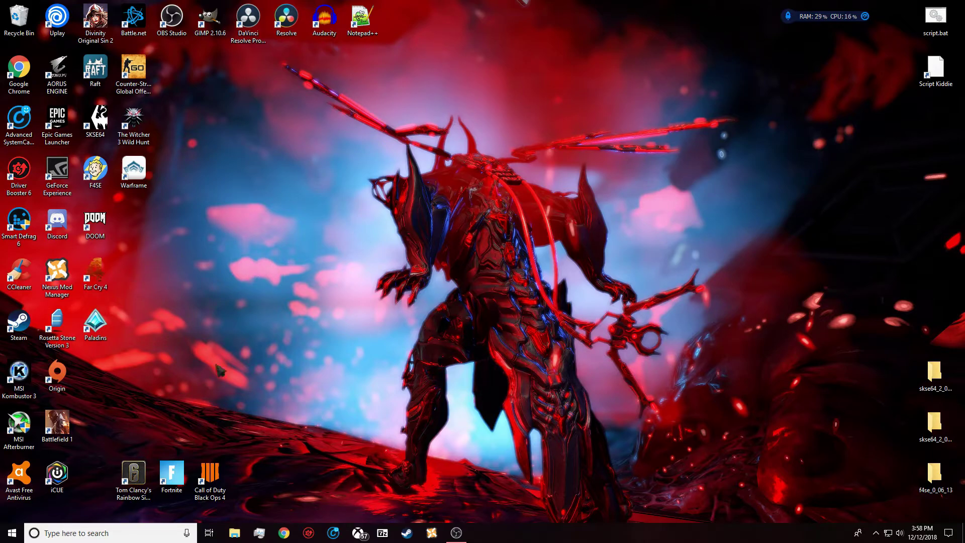
drag(38, 171, 304, 170)
click(330, 182)
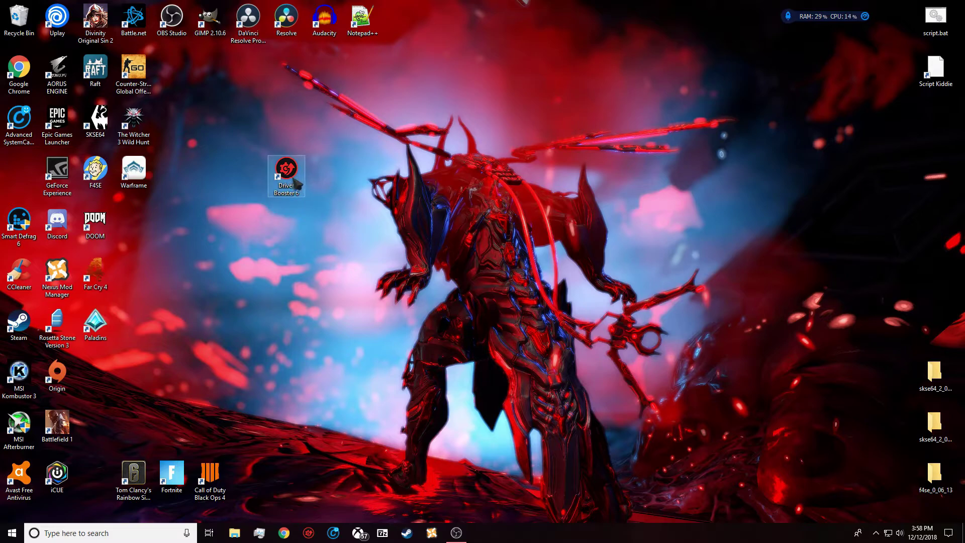
drag(295, 184, 23, 177)
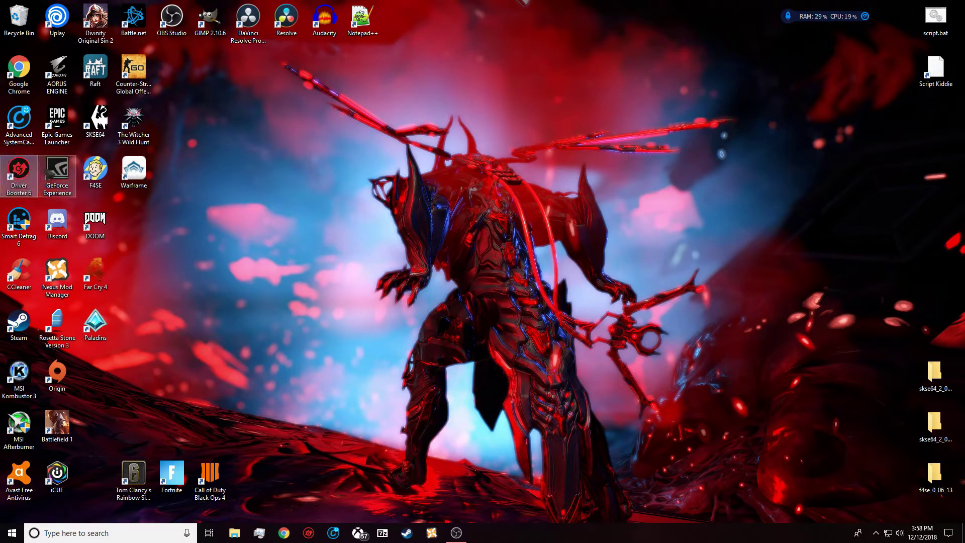
Move the Smart Defrag 6 shortcut out of its icon column into the empty area of the desktop
drag(10, 226, 295, 191)
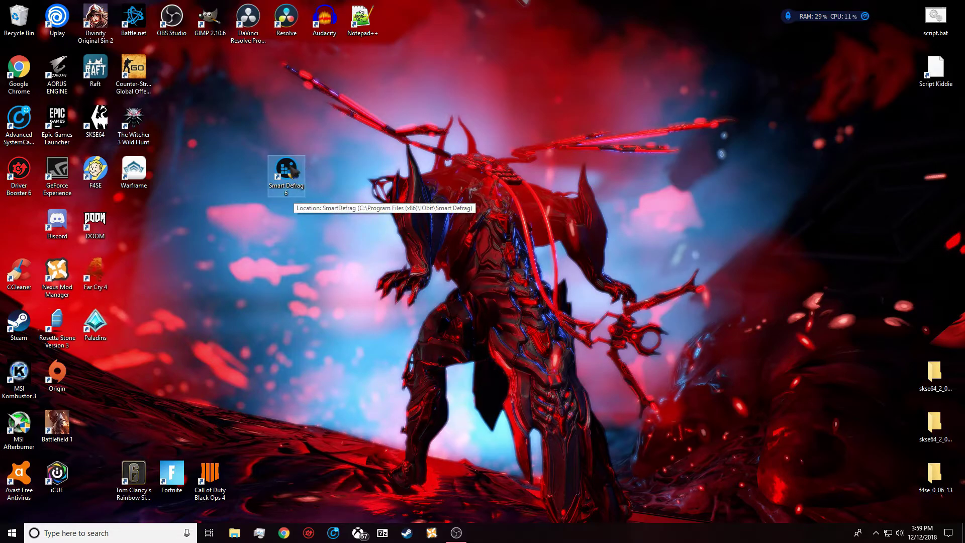
mouse_move(296, 189)
mouse_down()
mouse_move(339, 212)
mouse_move(328, 194)
mouse_move(251, 192)
mouse_move(369, 188)
mouse_move(355, 171)
mouse_move(210, 172)
mouse_move(292, 177)
mouse_up()
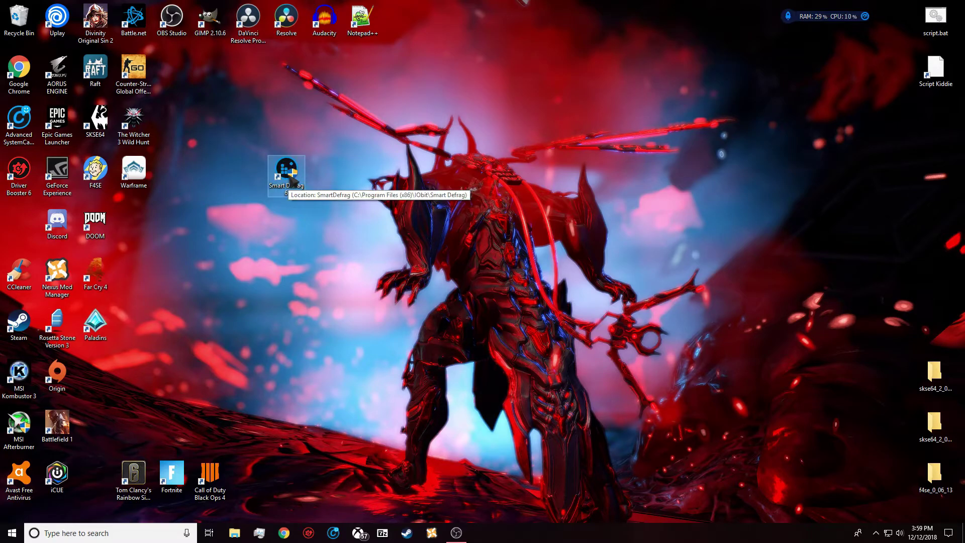
Return the Smart Defrag 6 shortcut to its gap in the icon column between Driver Booster 6 and CCleaner
drag(292, 180, 19, 224)
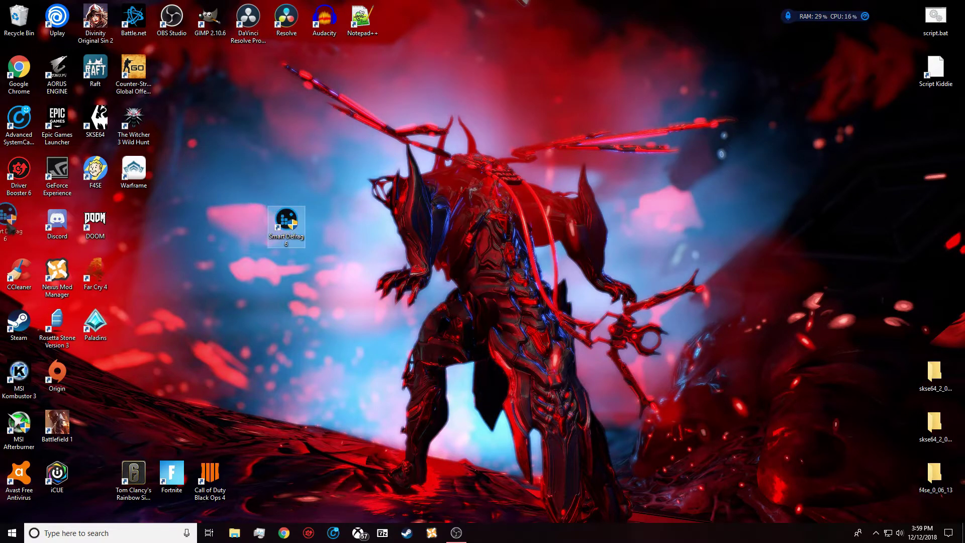
click(277, 174)
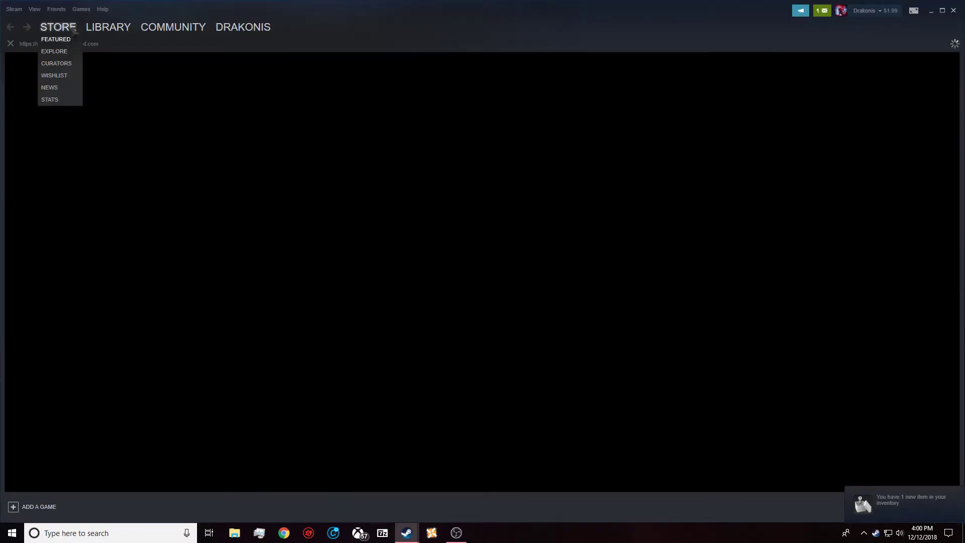
Switch to the Steam library and bring up the launch options from the properties of Counter-Strike: Global Offensive
mouse_move(108, 27)
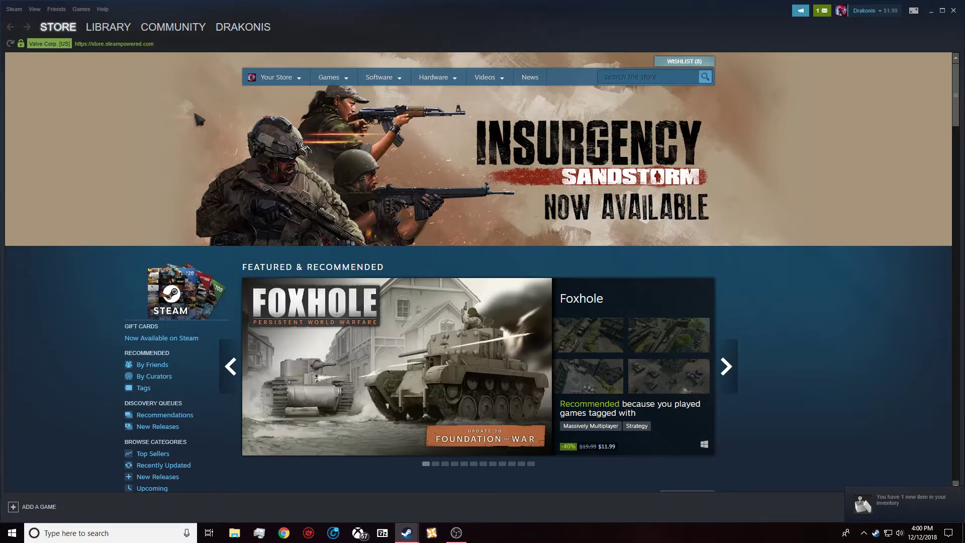
click(108, 27)
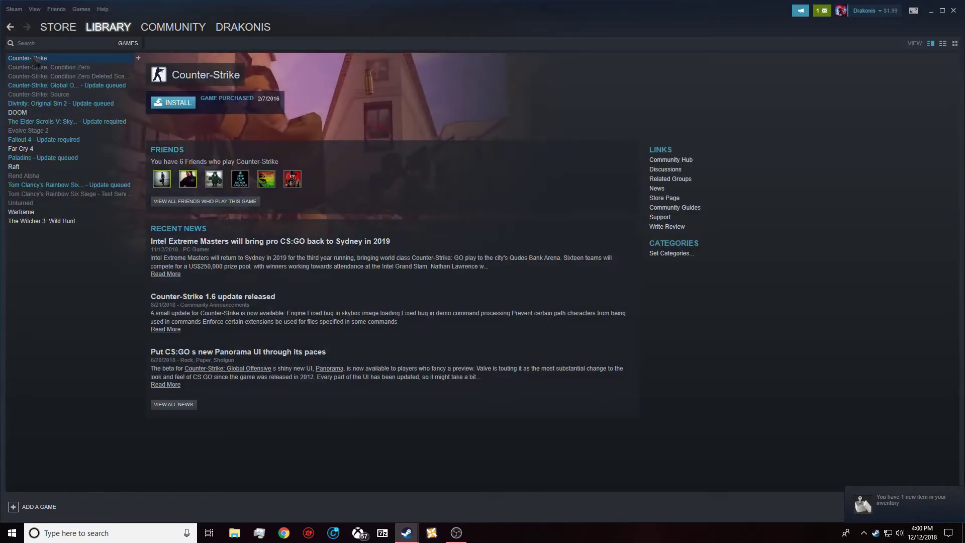
right_click(50, 85)
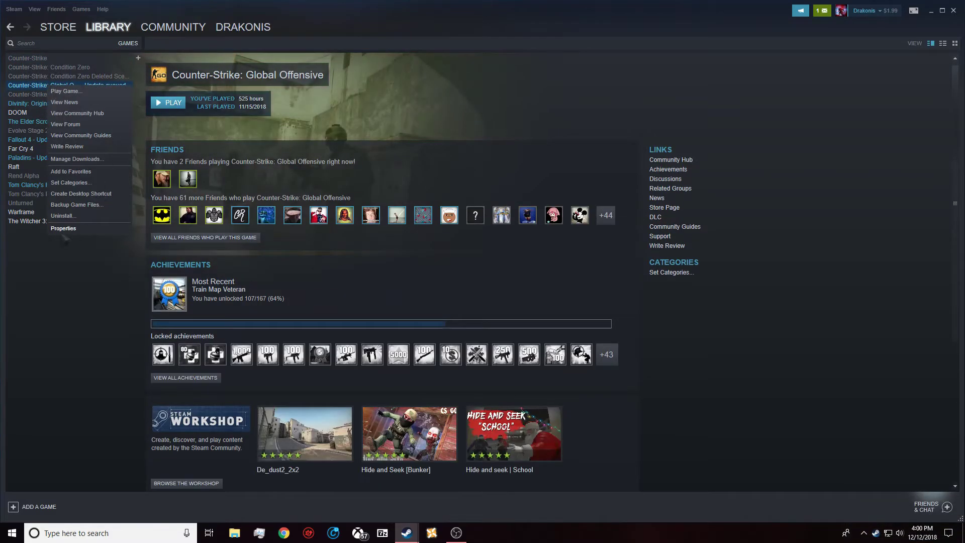
click(64, 228)
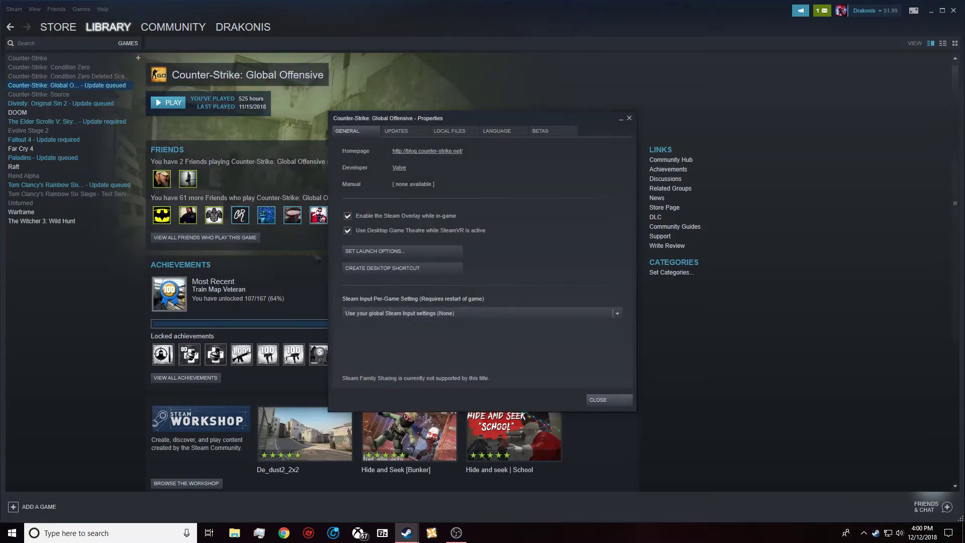
click(390, 251)
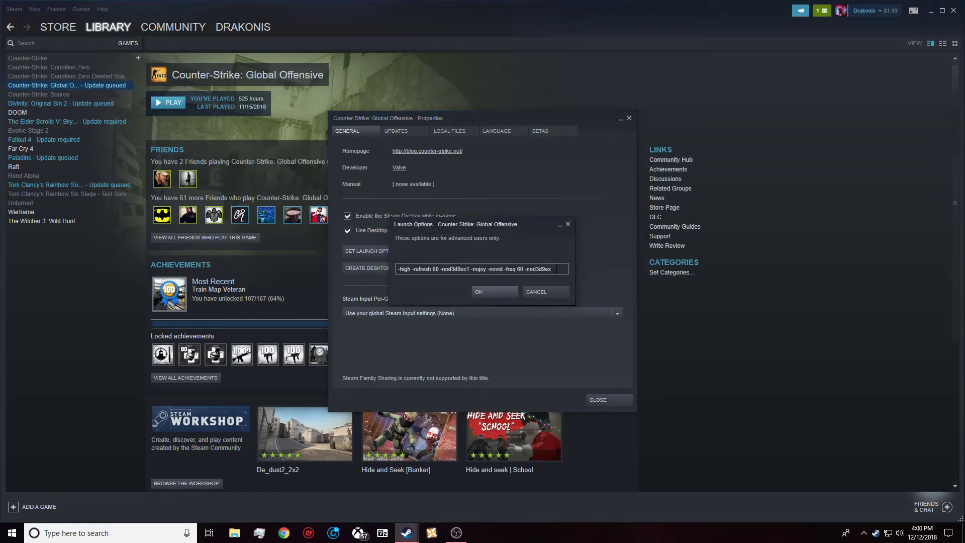
Highlight the whole launch options line, followed by its individual options -nod3d9ex, -novid and -nojoy
drag(556, 269, 398, 269)
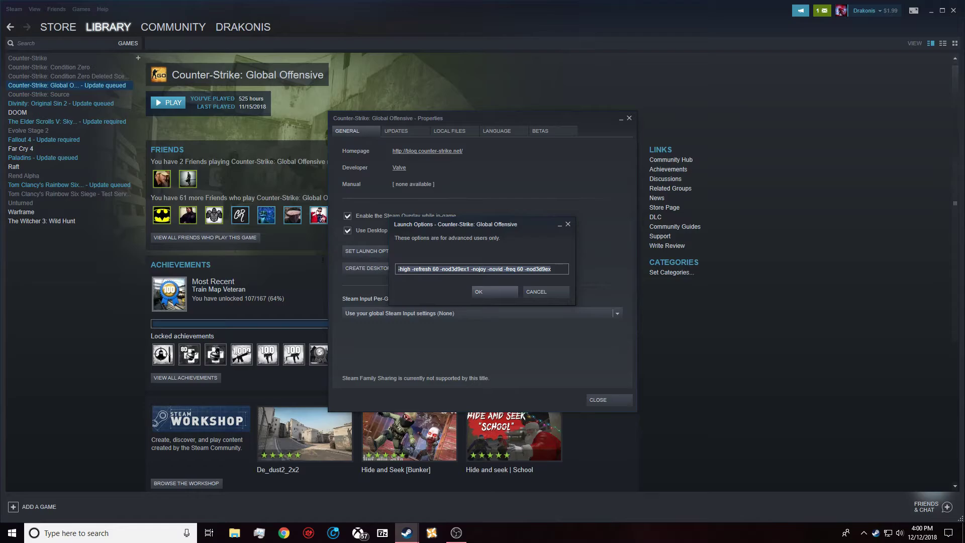
click(560, 272)
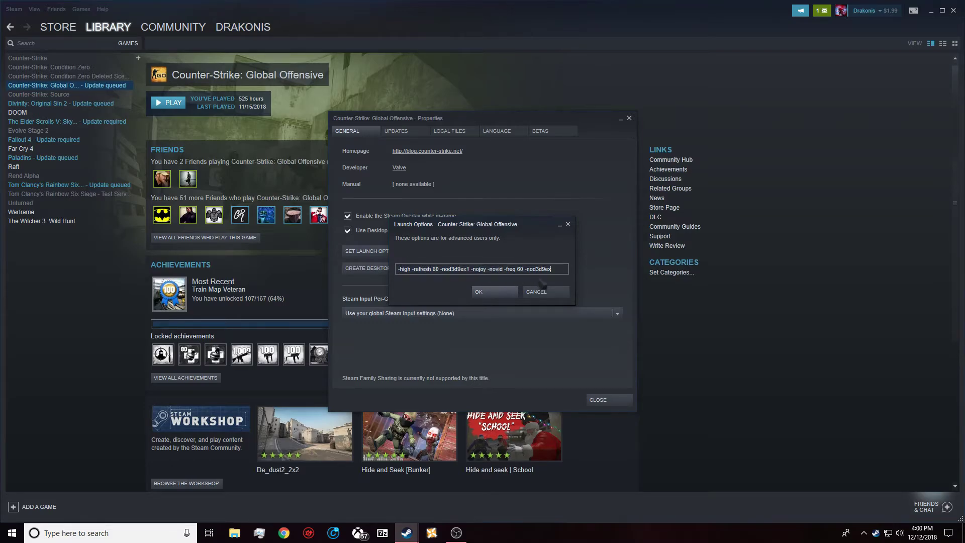
drag(551, 269, 520, 269)
click(547, 269)
drag(503, 269, 489, 272)
click(550, 270)
drag(486, 268, 476, 269)
click(558, 272)
drag(485, 268, 470, 269)
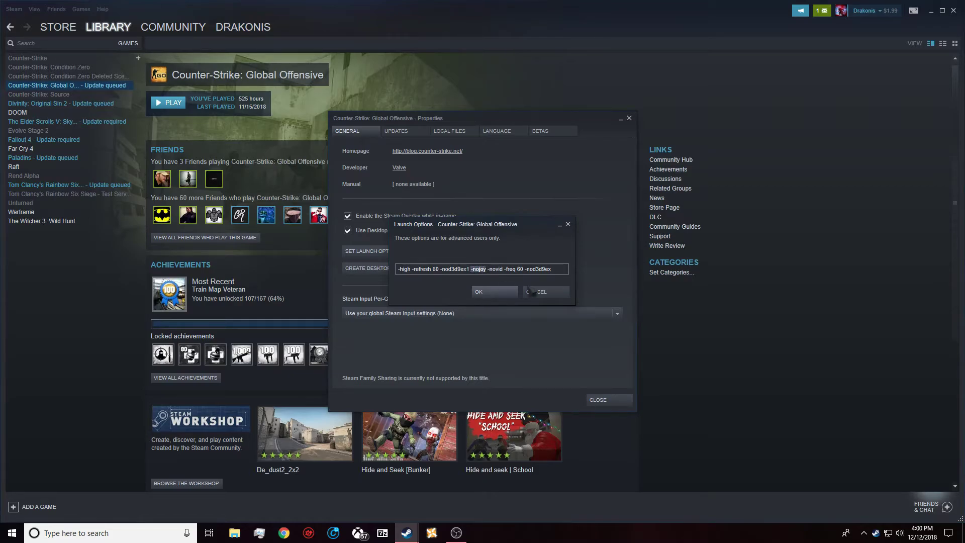
Highlight the refresh-rate launch options -refresh 60 and -freq 60 to point them out
click(558, 270)
drag(469, 269, 417, 269)
click(535, 270)
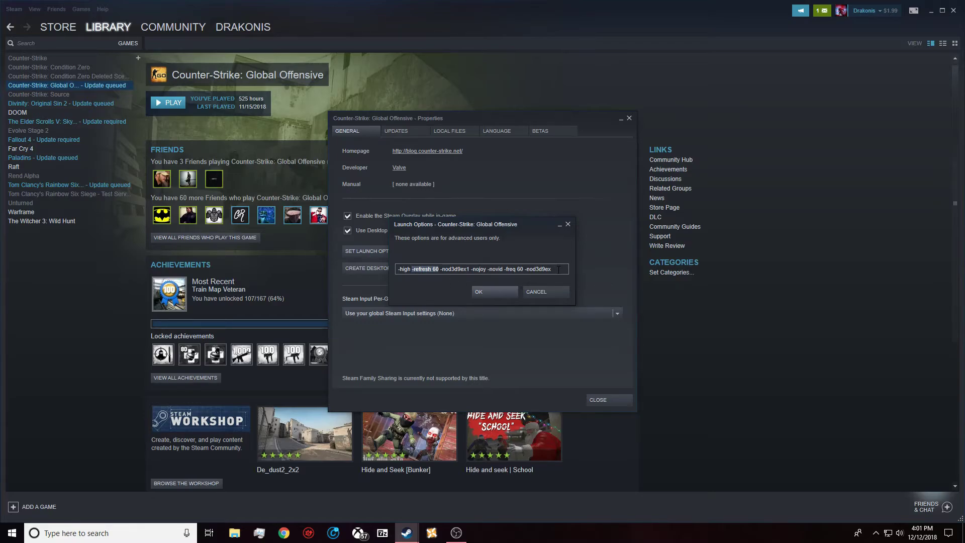
click(558, 270)
drag(522, 268, 504, 269)
drag(439, 269, 553, 270)
click(558, 269)
Highlight the -high option at the start of the launch options line
drag(400, 270, 408, 269)
click(413, 270)
drag(412, 269, 397, 270)
click(558, 271)
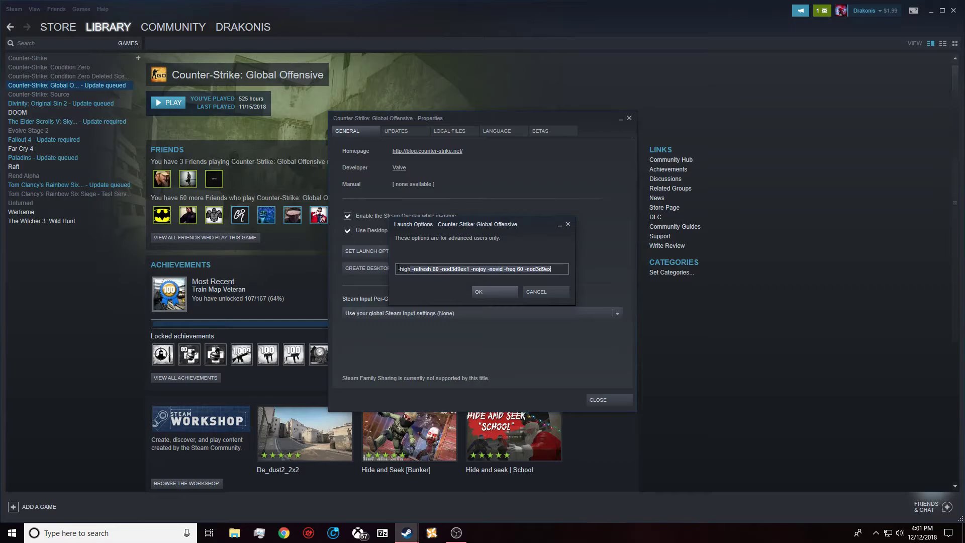
drag(410, 270, 401, 270)
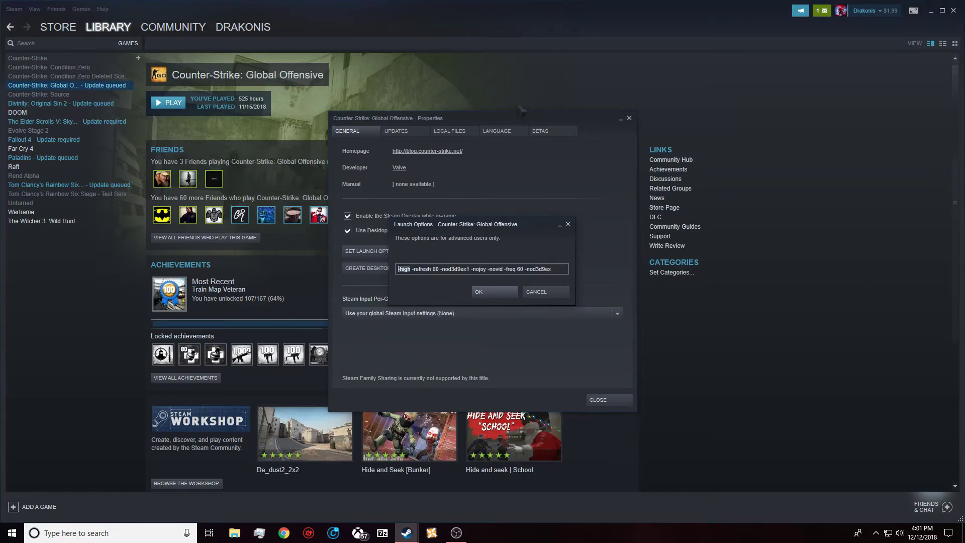
Reposition the Properties and Launch Options windows, highlighting the full options line and -high once more in between
drag(520, 120, 538, 89)
click(446, 220)
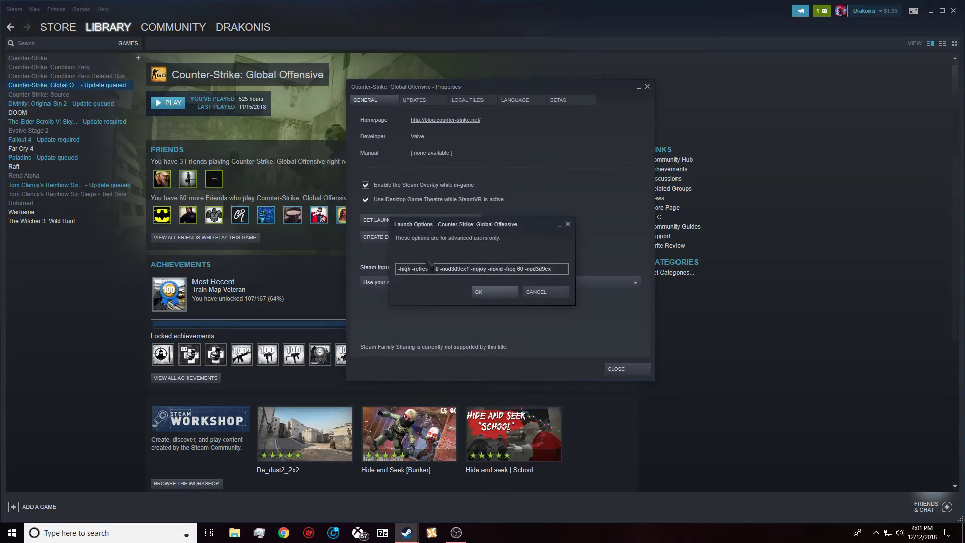
drag(554, 269, 329, 265)
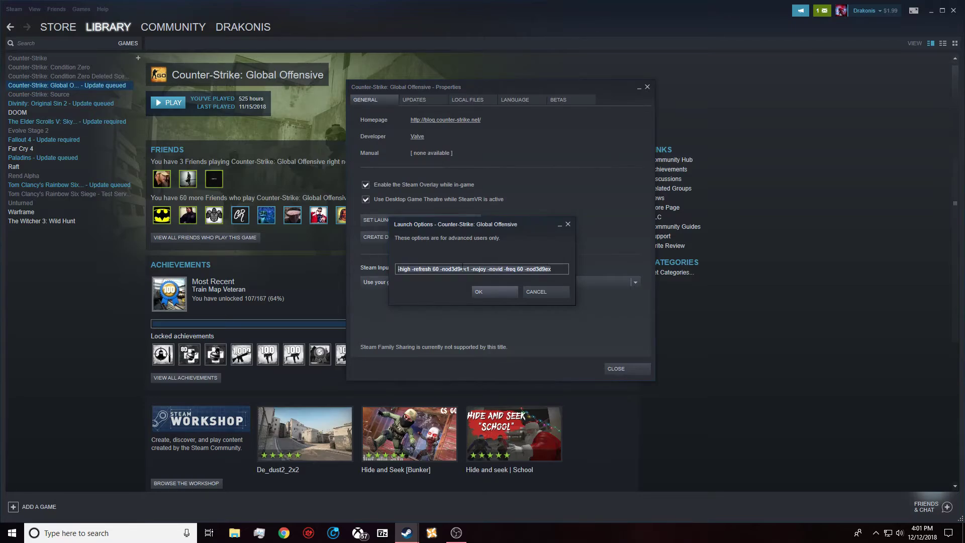
drag(552, 269, 345, 270)
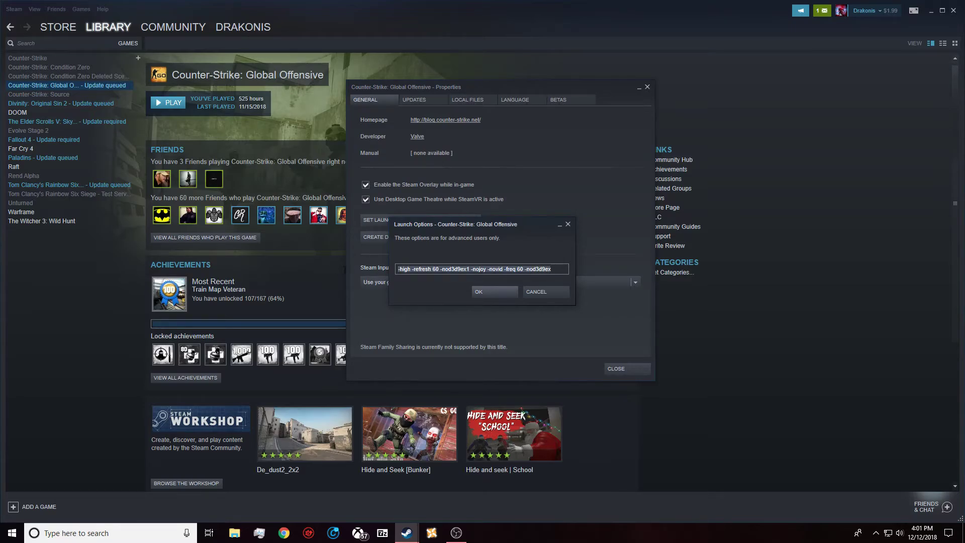
click(557, 272)
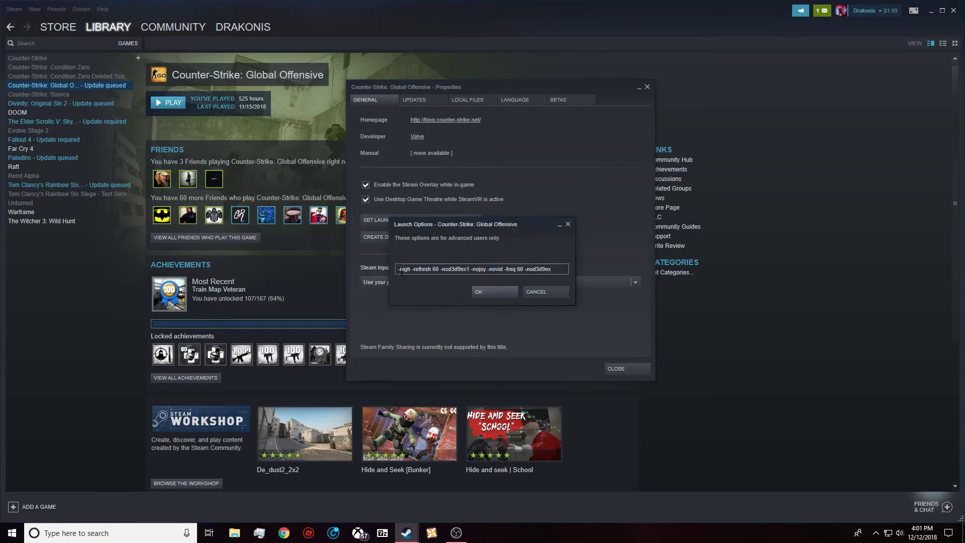
drag(410, 270, 392, 277)
drag(521, 225, 544, 226)
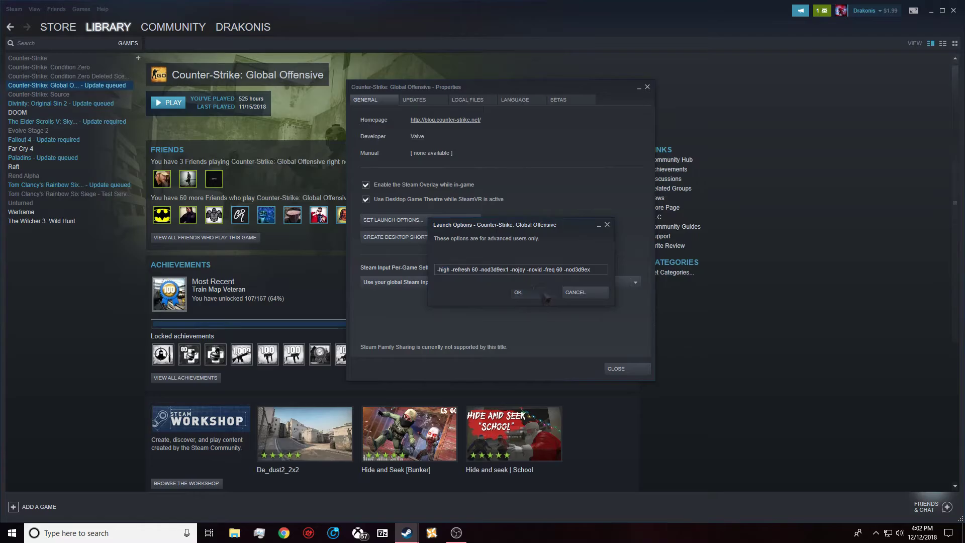
Open Task Manager and reposition its window on the desktop so the full process list can be examined
key(ctrl+shift+Escape)
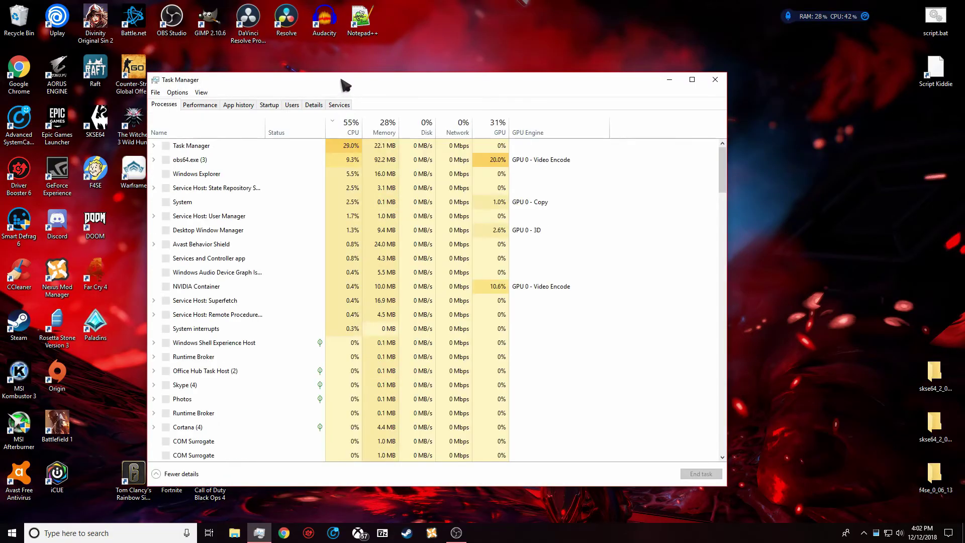
drag(340, 75, 480, 55)
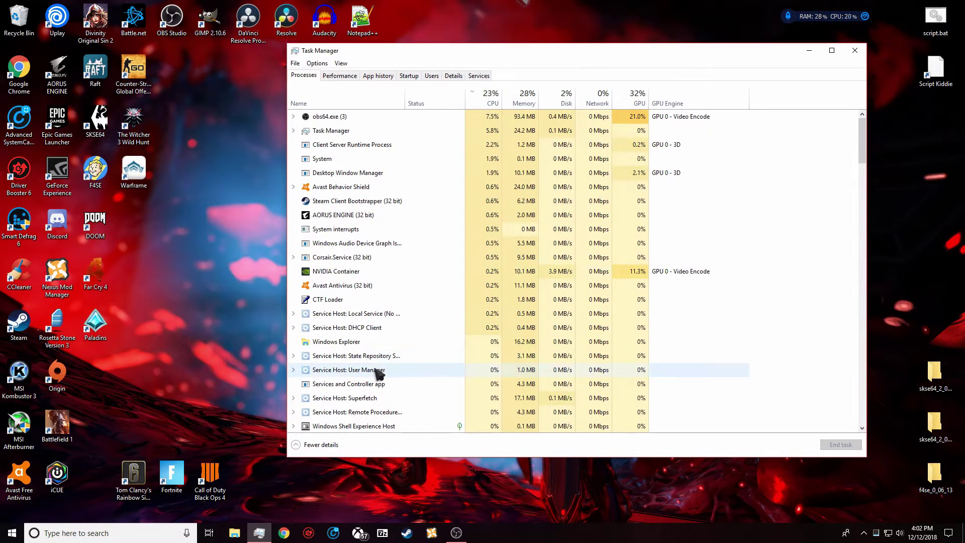
click(304, 444)
drag(378, 58, 525, 130)
click(448, 286)
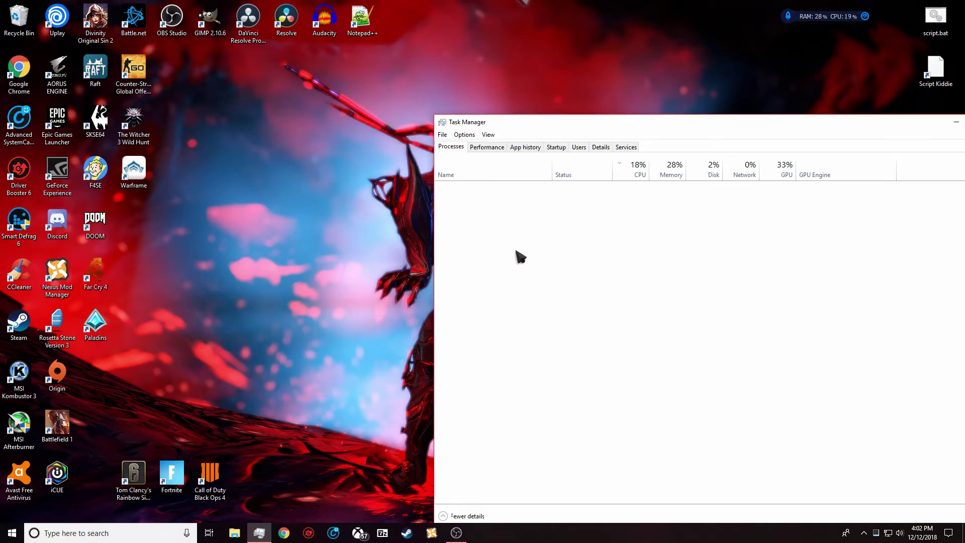
drag(651, 123, 490, 66)
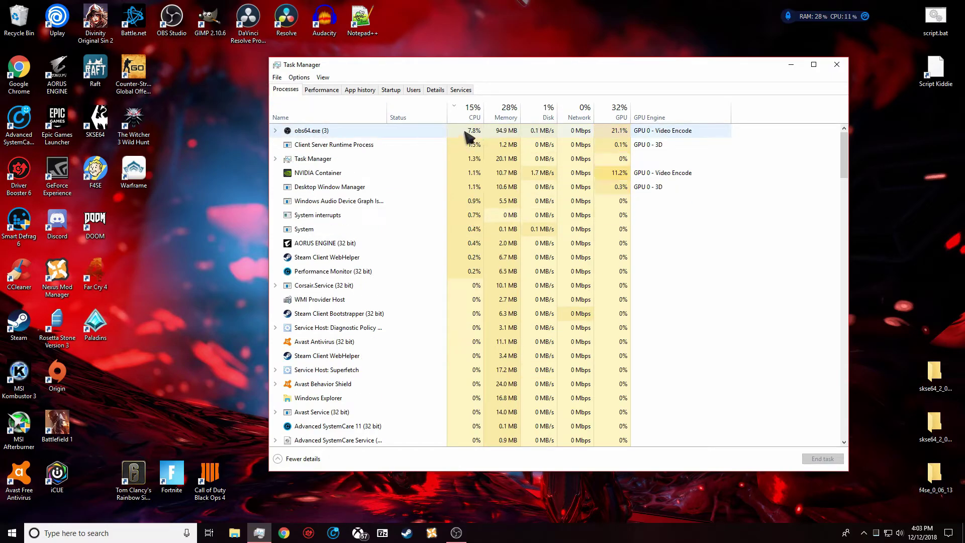
drag(417, 68, 475, 69)
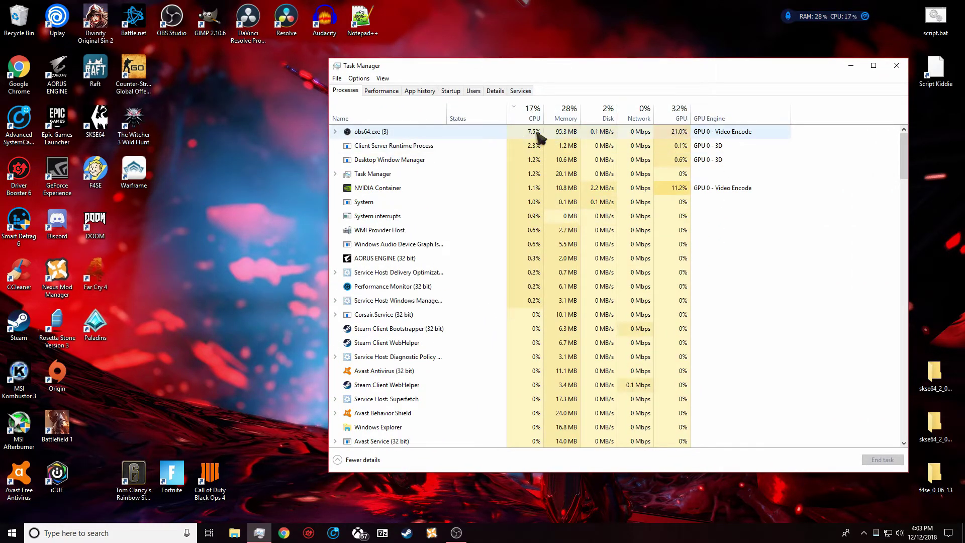
View the startup programs in Task Manager to check their status and startup impact
click(381, 91)
click(450, 91)
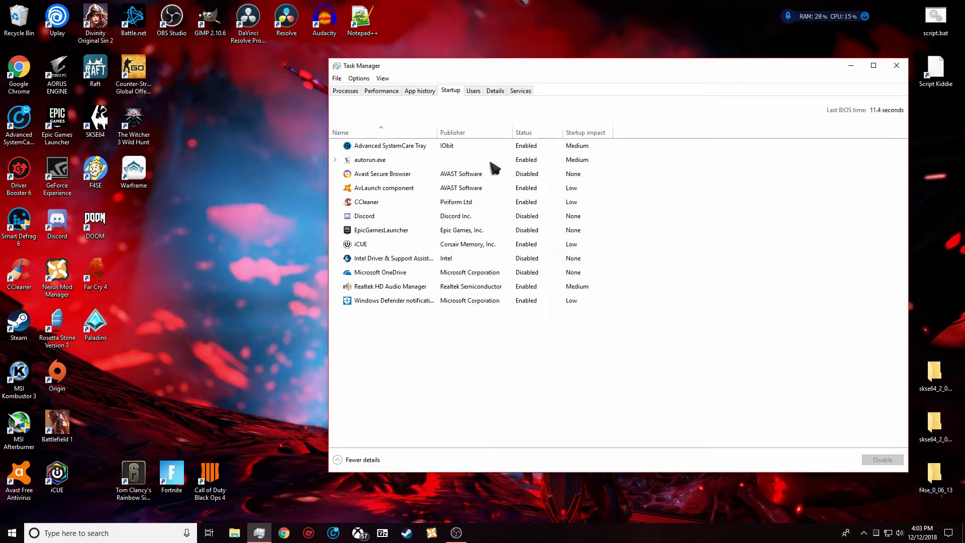
mouse_move(544, 71)
mouse_down()
mouse_move(432, 81)
mouse_move(551, 67)
mouse_up()
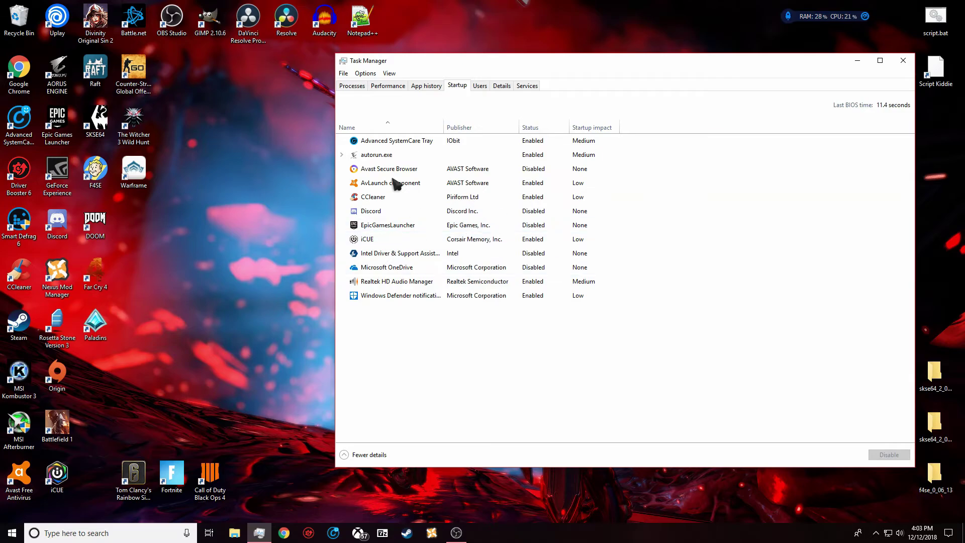
Return to the process list and show the End task choice for obs64.exe without ending it
drag(540, 59, 487, 75)
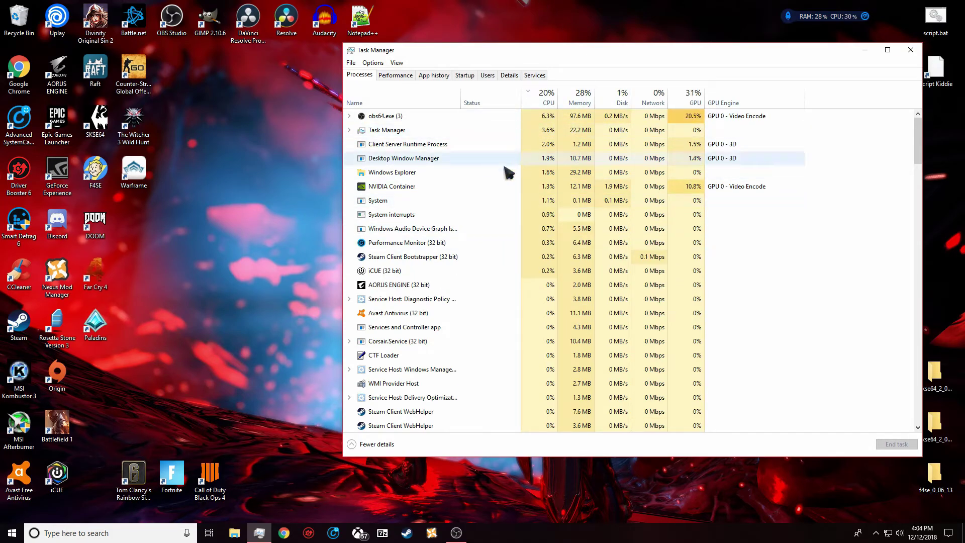
right_click(403, 115)
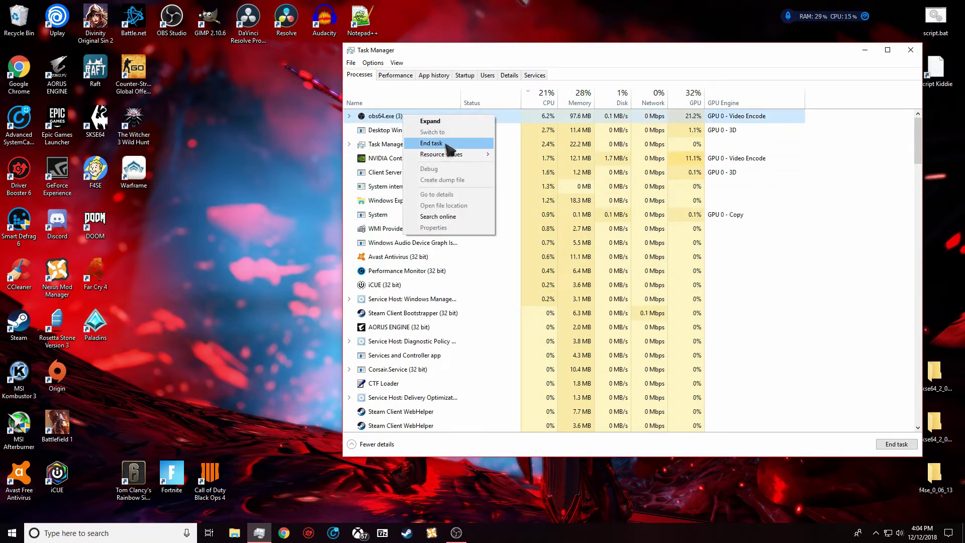
click(841, 103)
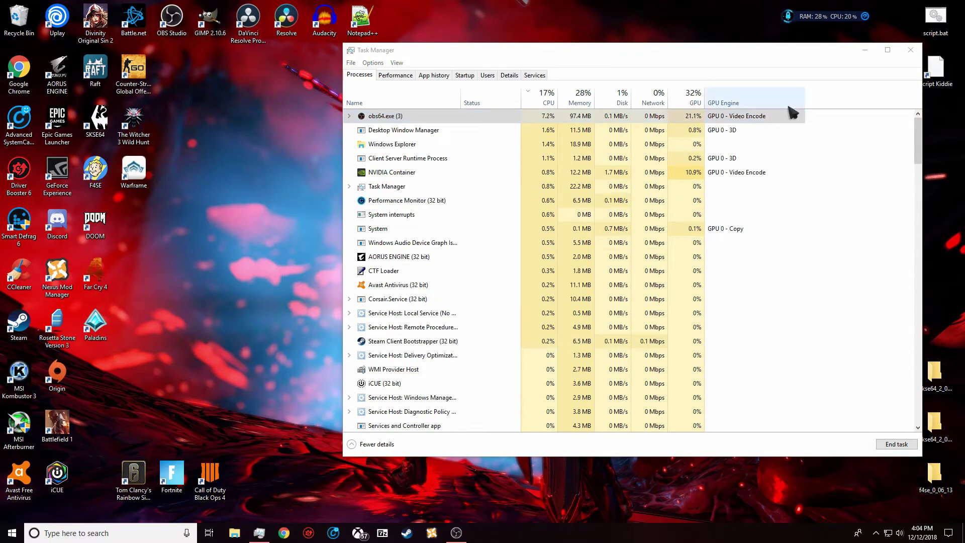
Release memory with the desktop RAM and CPU monitor widget and reposition the Task Manager window
click(788, 16)
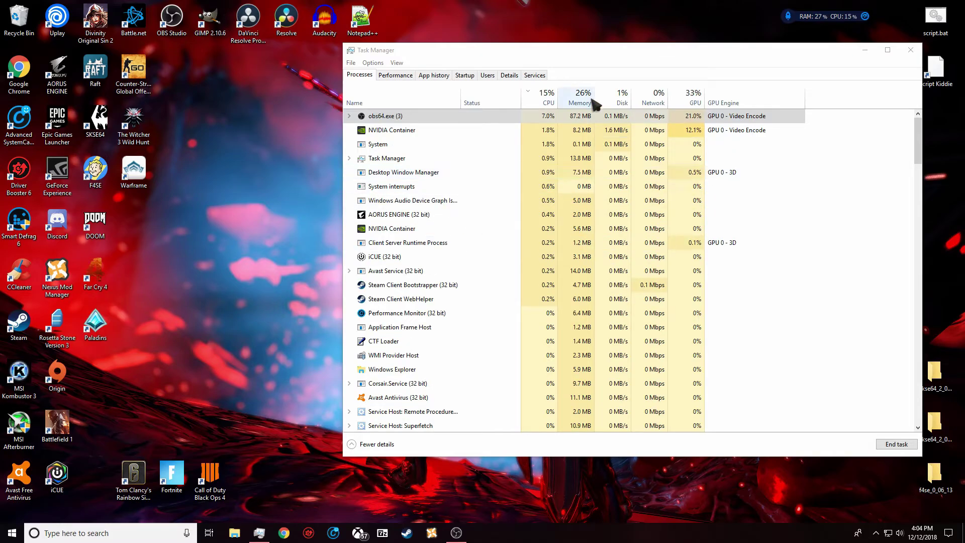
drag(589, 49, 560, 56)
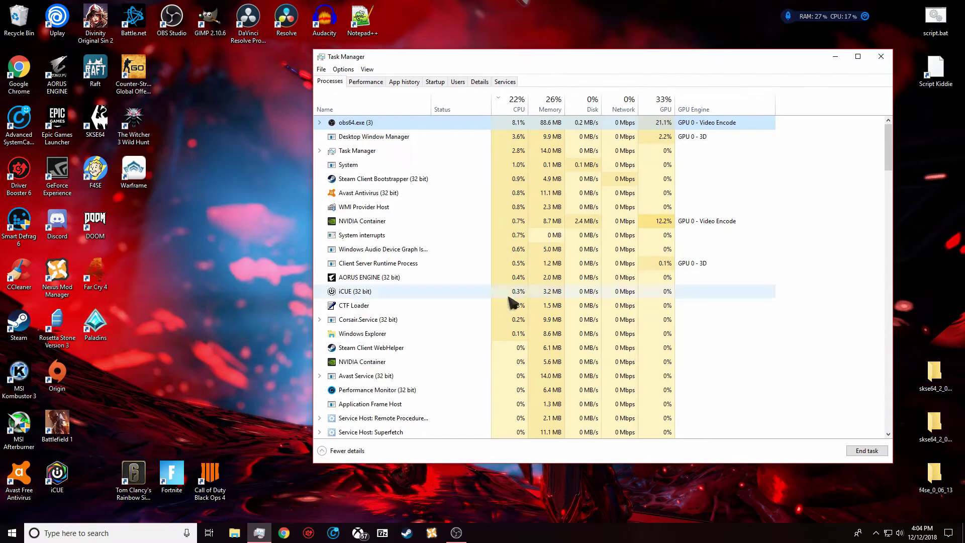
Go to the details of the Avast Antivirus process and view the priority choice for AvastUI.exe
right_click(350, 334)
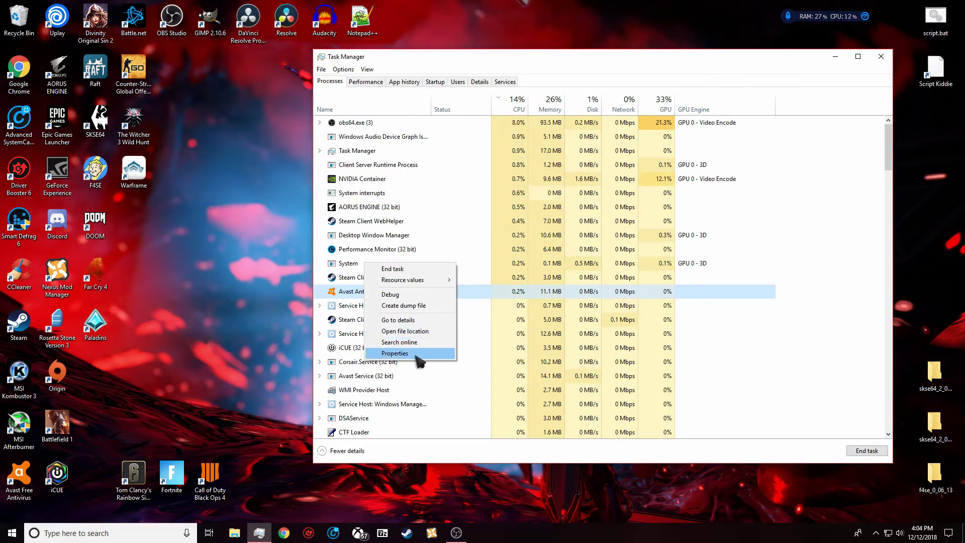
click(424, 321)
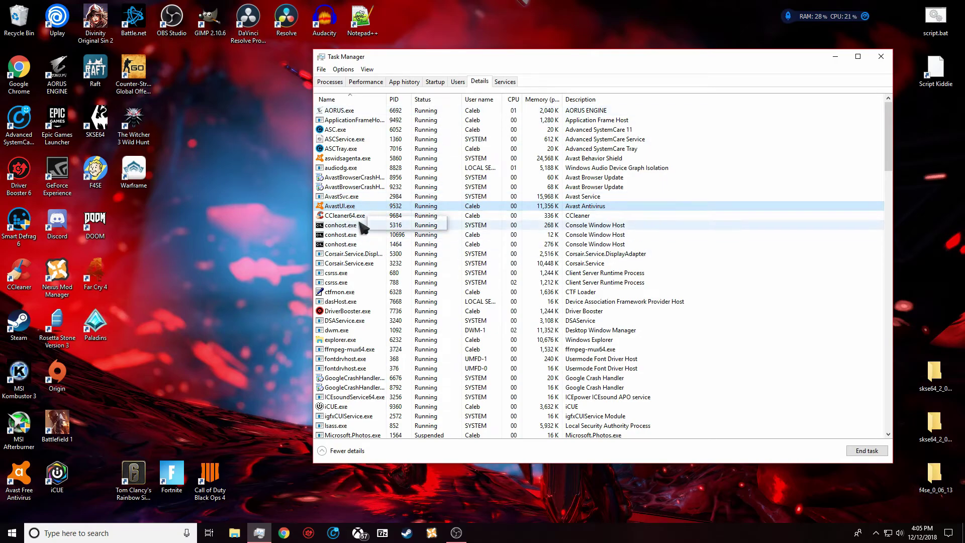
right_click(339, 207)
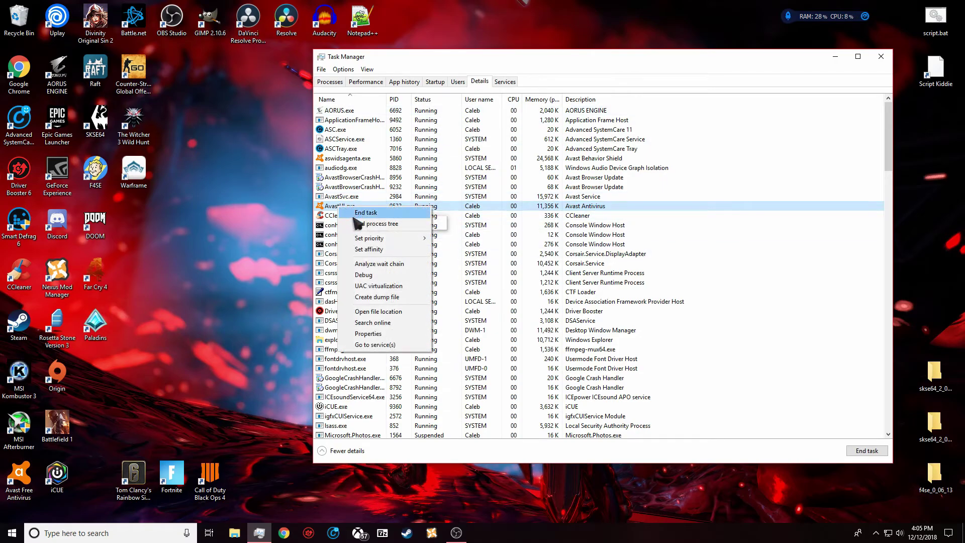
mouse_move(382, 238)
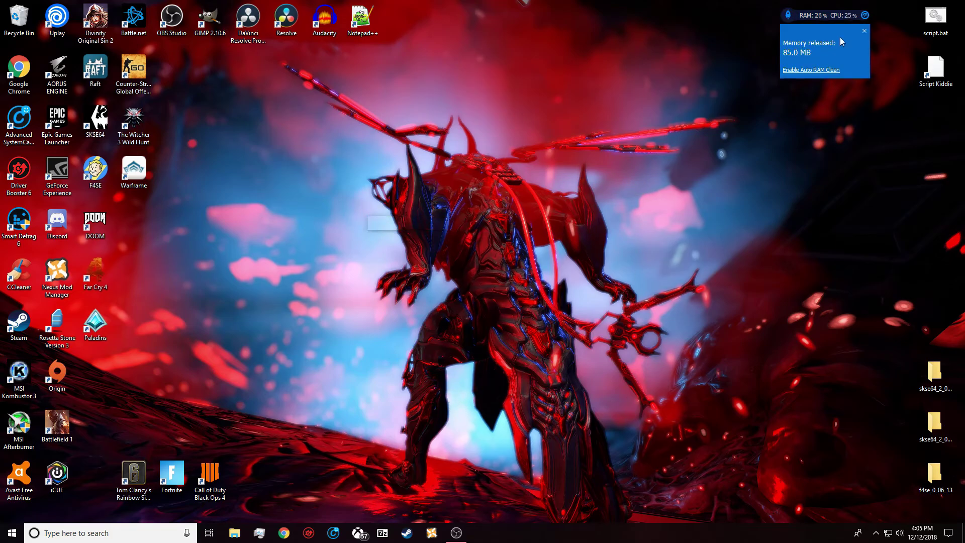
Dismiss the memory released notification of the desktop RAM and CPU monitor widget
click(864, 31)
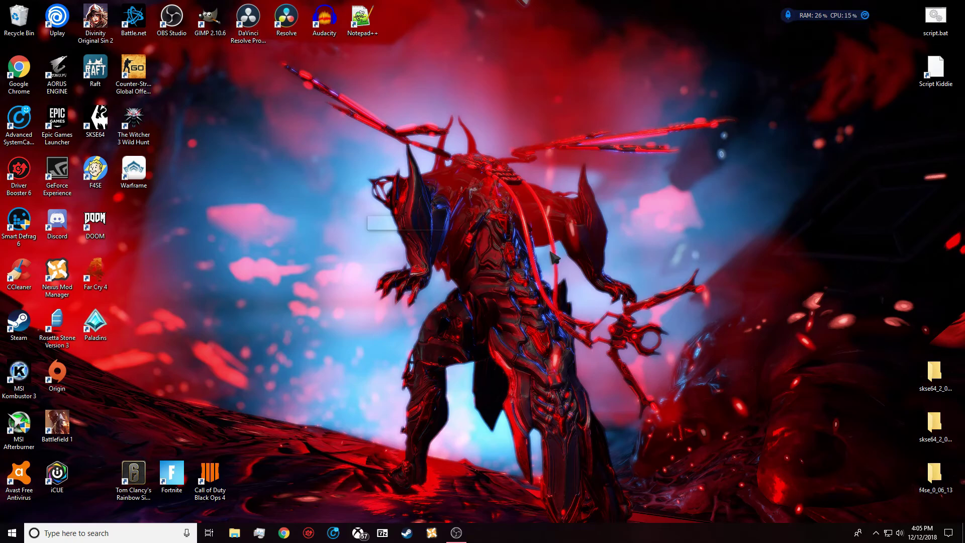